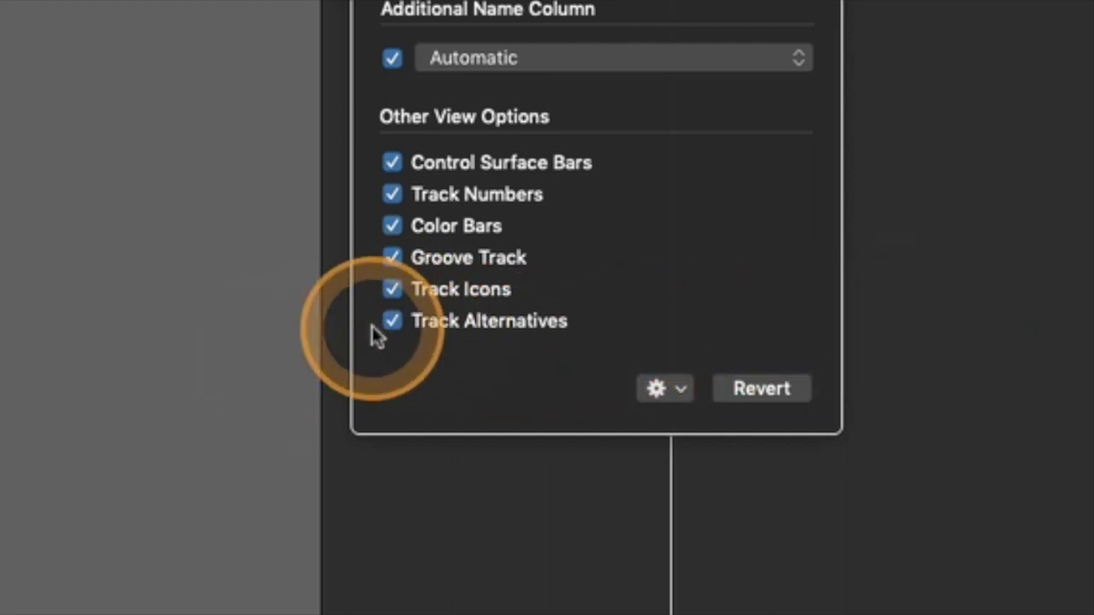
Toggle the Track Alternatives option off and back on in the track headers, and close the header configuration
{"action": "left_click", "coordinate": [392, 322]}
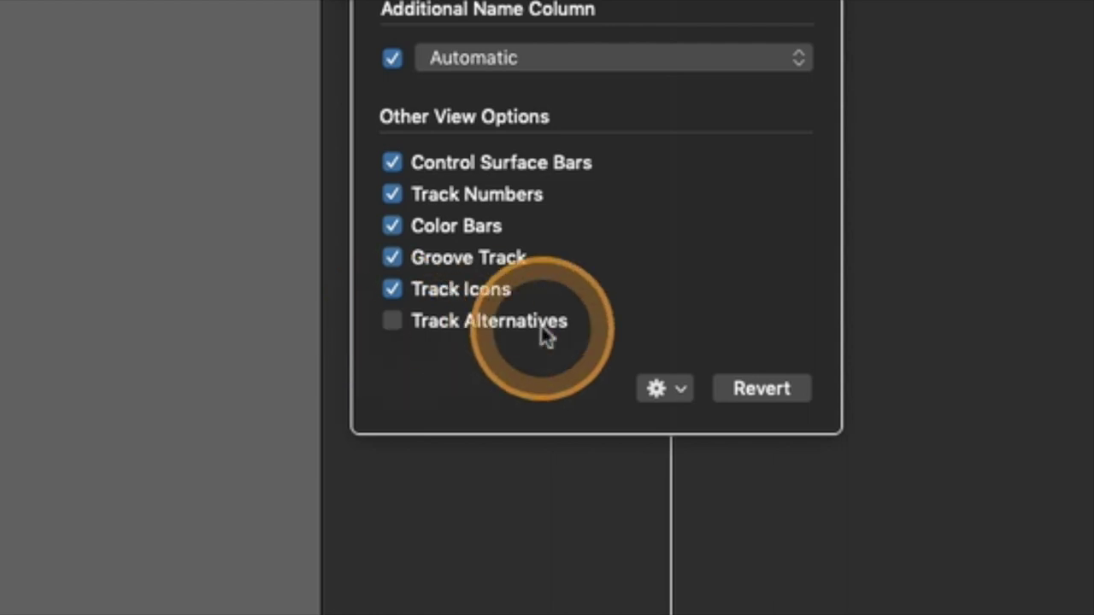
{"action": "left_click", "coordinate": [390, 325]}
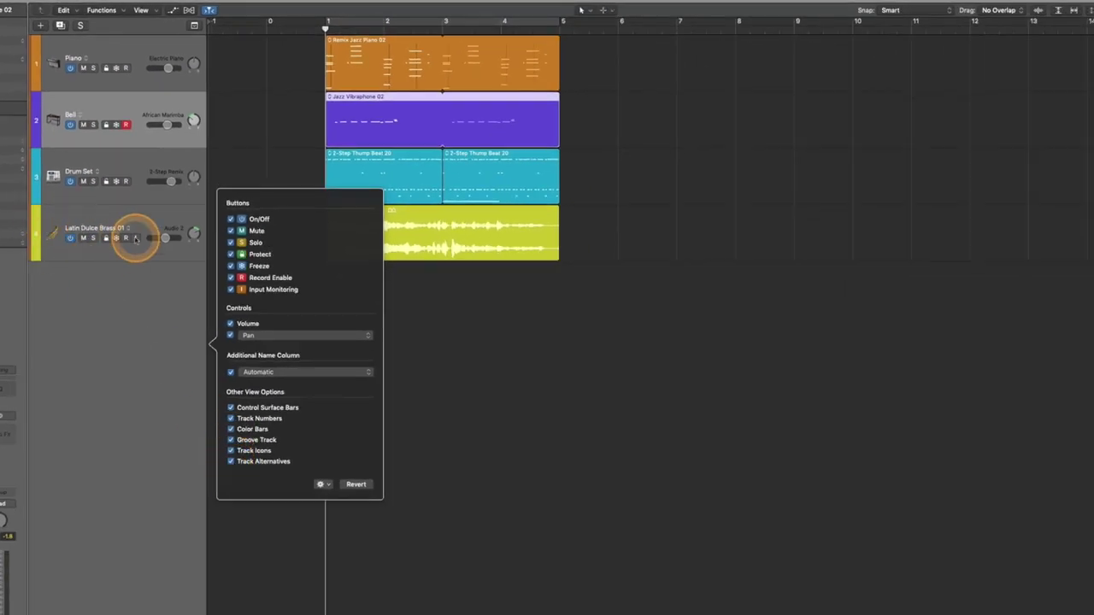
{"action": "left_click", "coordinate": [176, 432]}
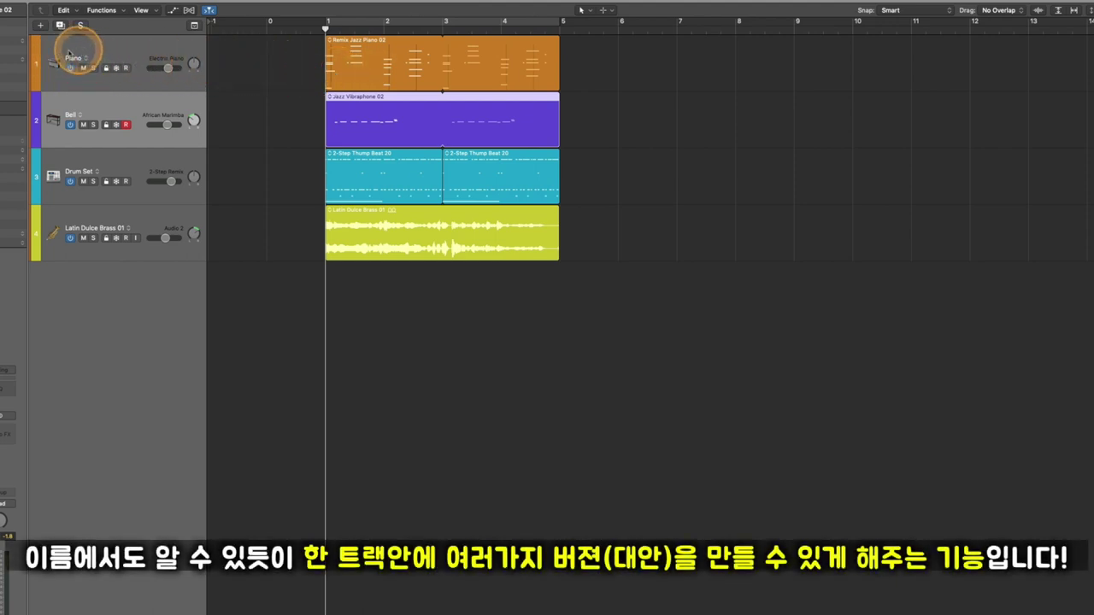
Try moving the Remix Jazz Piano 02 region on the Piano track to bar 10, and undo the move
{"action": "left_click", "coordinate": [427, 54]}
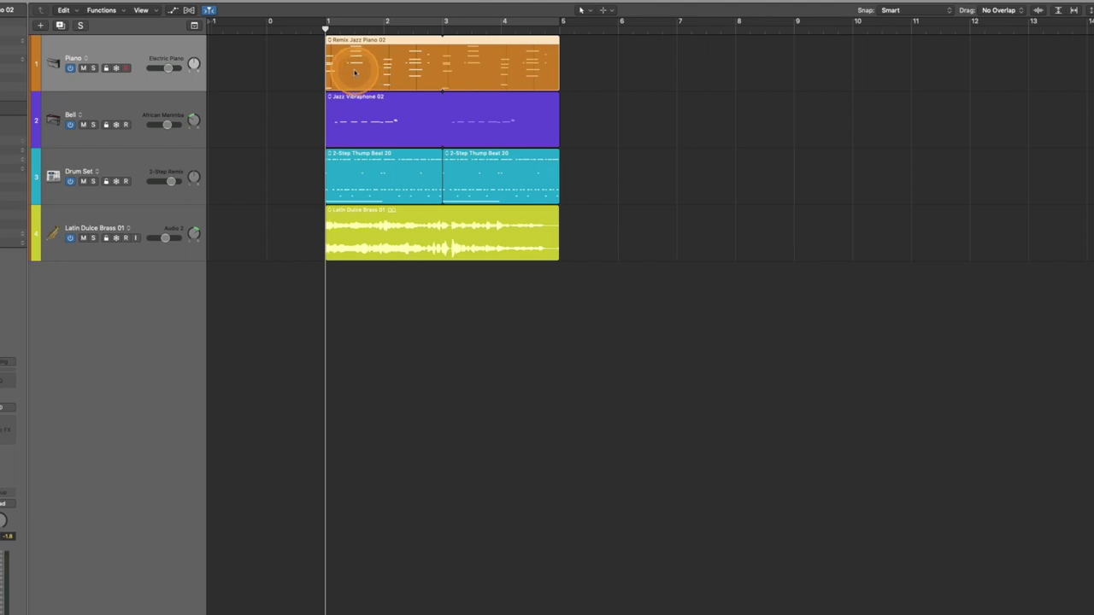
{"action": "left_click_drag", "start_coordinate": [350, 73], "coordinate": [878, 64]}
{"action": "left_click", "coordinate": [310, 31]}
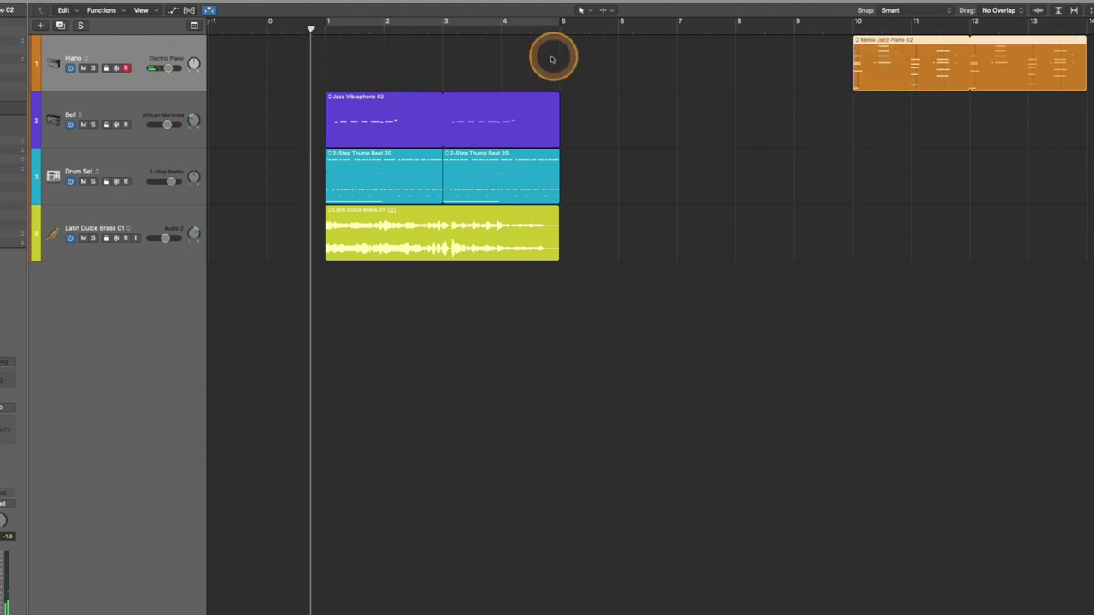
{"action": "key", "text": "super+z"}
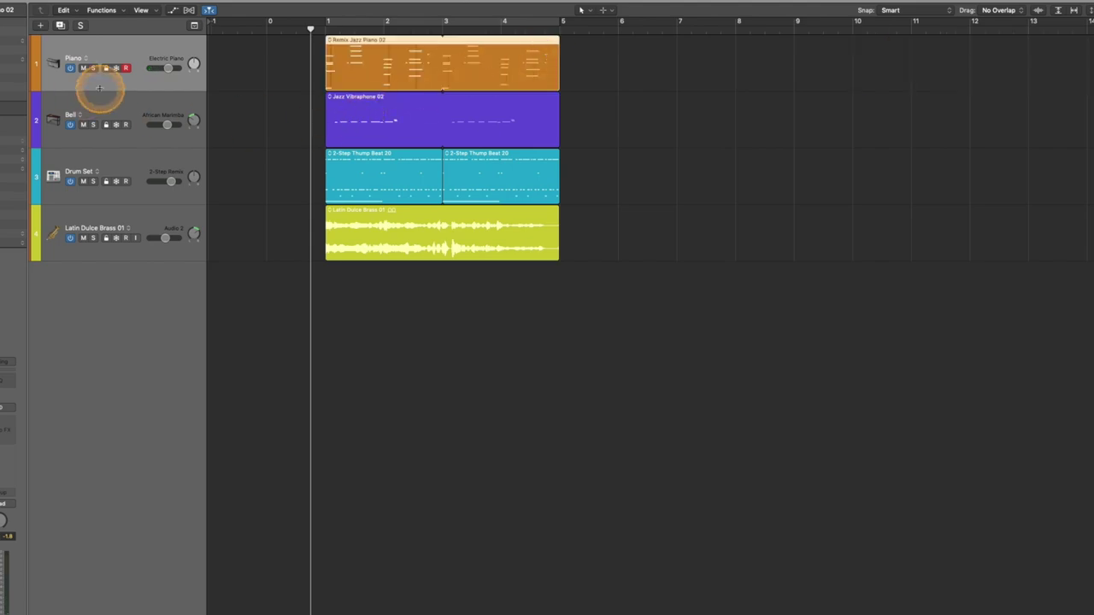
Duplicate the Piano track together with its Remix Jazz Piano 02 region, and delete the region on the original track
{"action": "right_click", "coordinate": [112, 81]}
{"action": "left_click", "coordinate": [80, 83]}
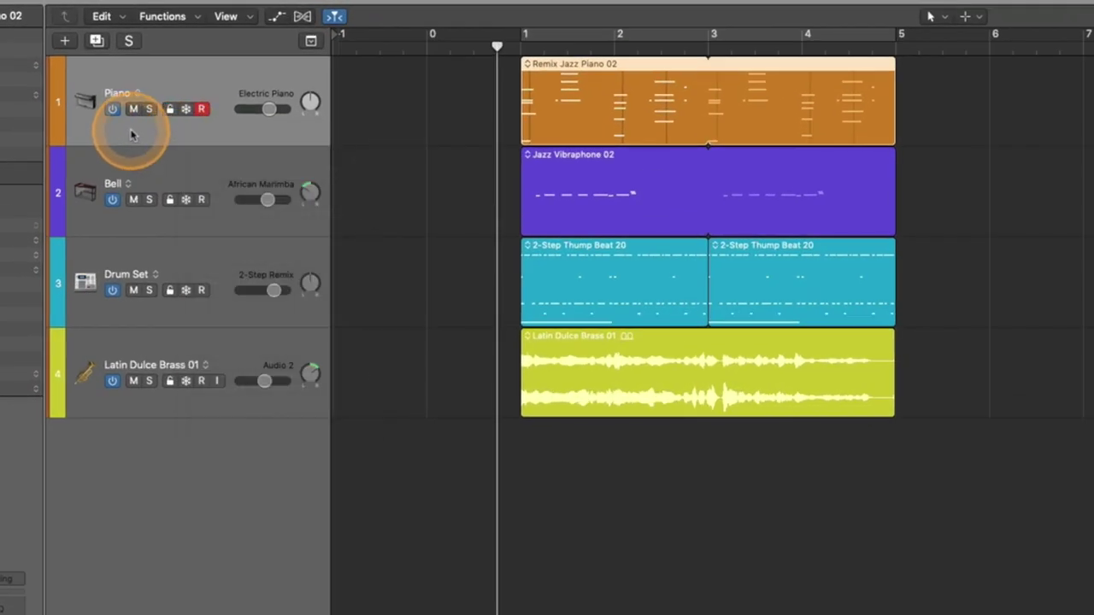
{"action": "left_click_drag", "start_coordinate": [131, 134], "coordinate": [197, 181]}
{"action": "left_click", "coordinate": [767, 194]}
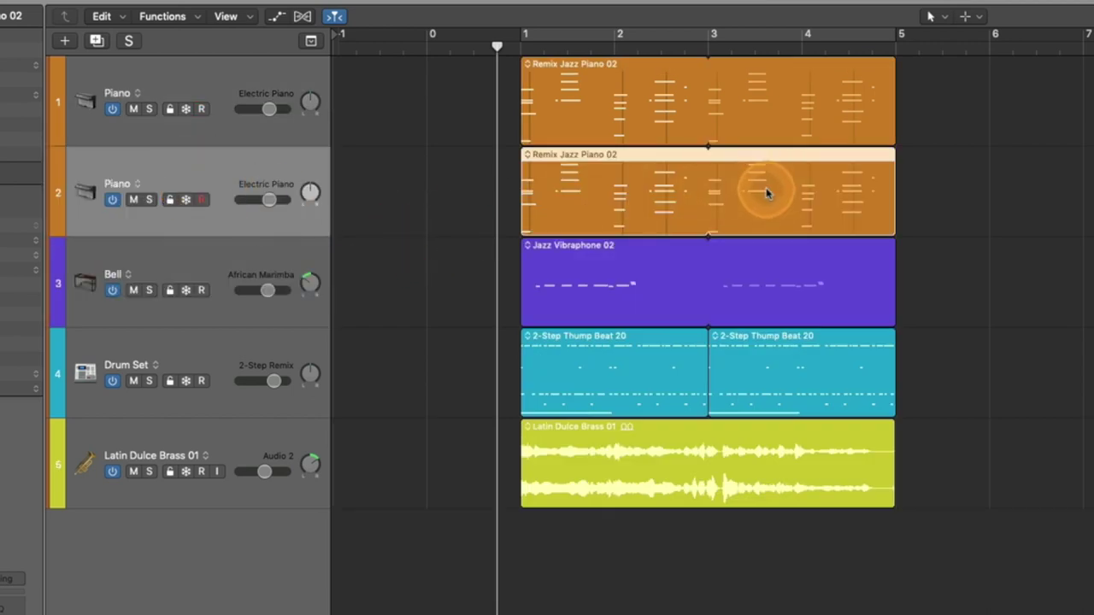
{"action": "left_click", "coordinate": [578, 92]}
{"action": "key", "text": "Delete"}
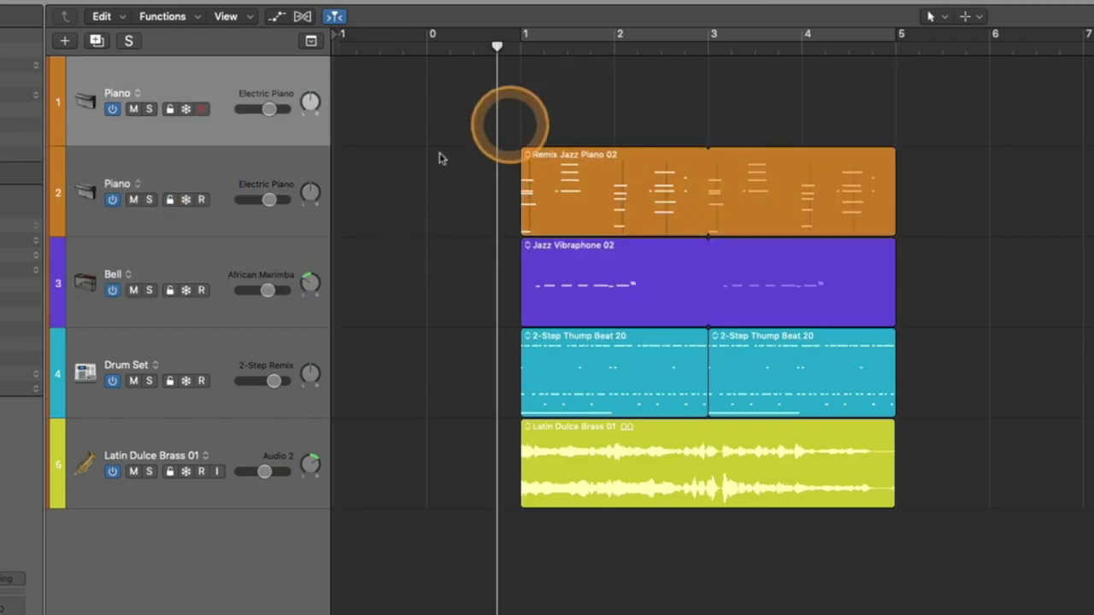
Mute and switch off the duplicated Piano track, and move the playhead to bar 1
{"action": "left_click", "coordinate": [133, 199]}
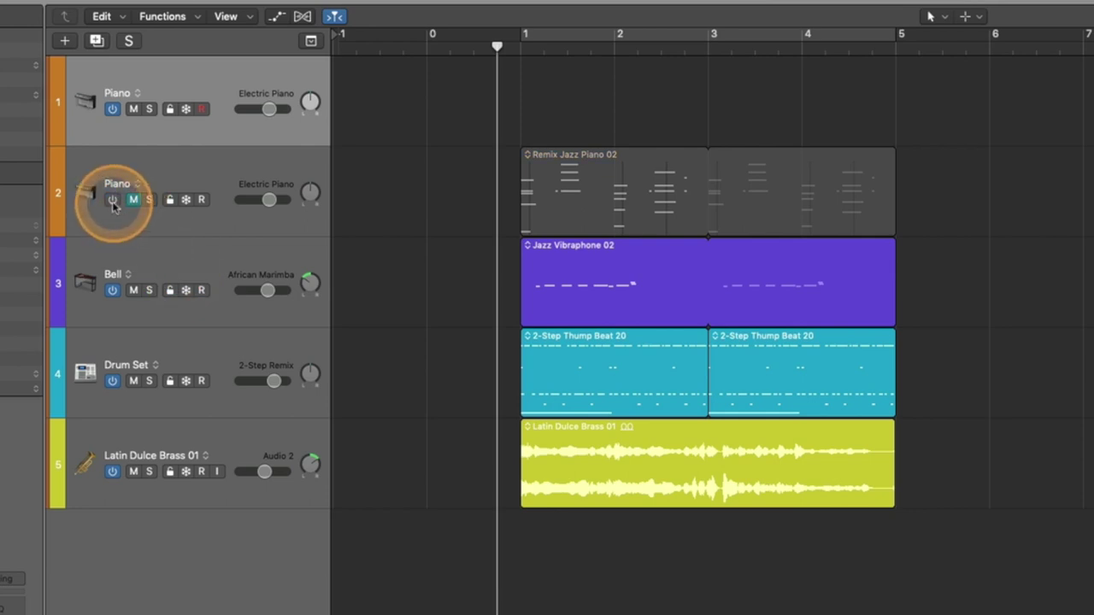
{"action": "left_click", "coordinate": [520, 48]}
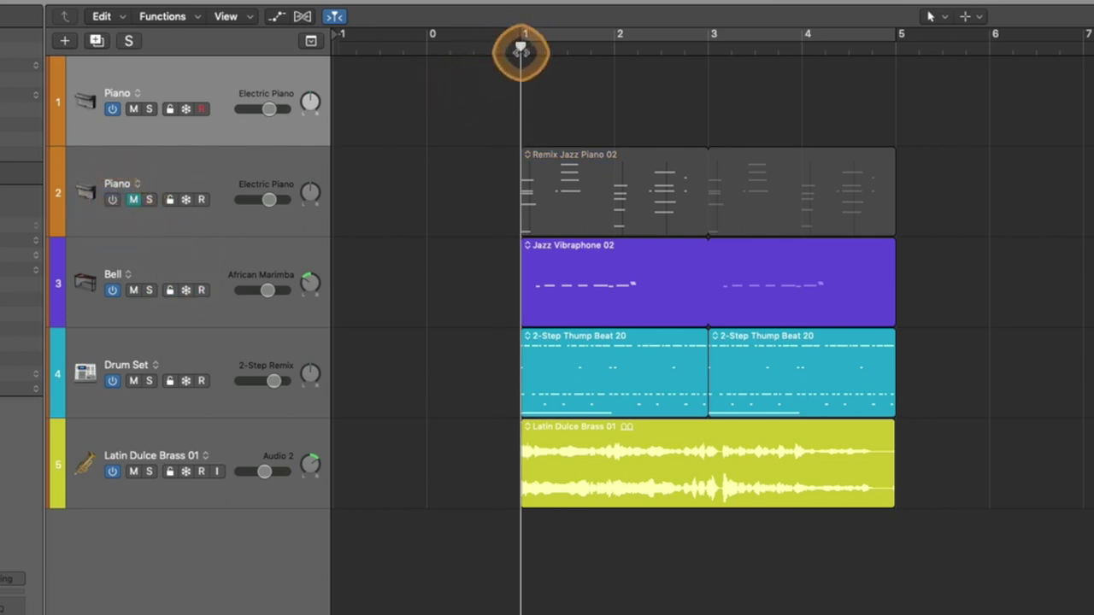
{"action": "left_click", "coordinate": [206, 179]}
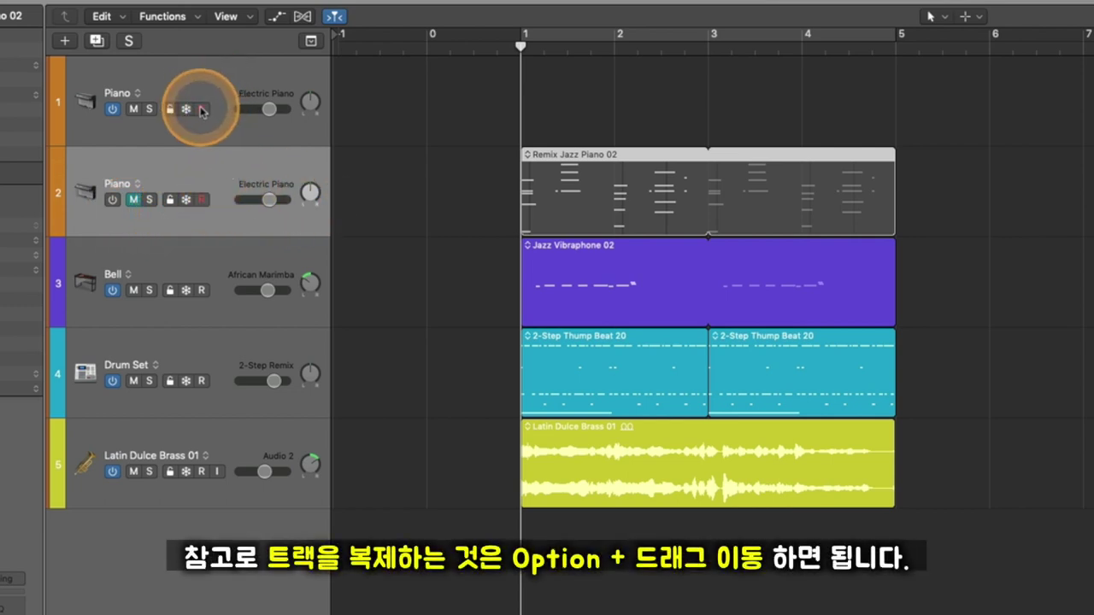
{"action": "left_click", "coordinate": [202, 199]}
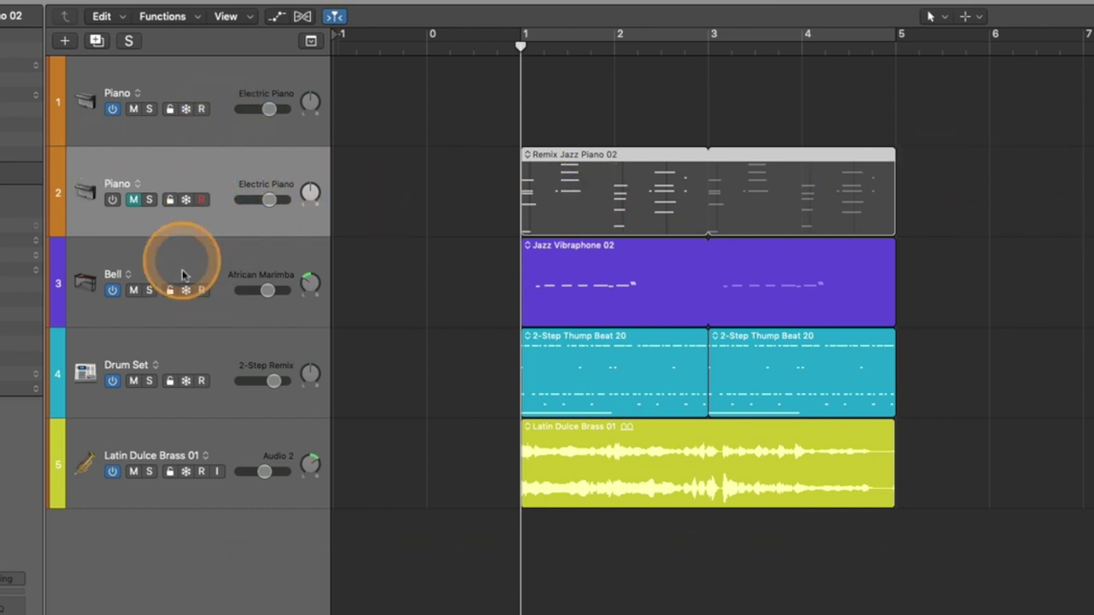
Delete the region on the duplicated Piano track, and undo back to the single Piano track with its original region
{"action": "key", "text": "Delete"}
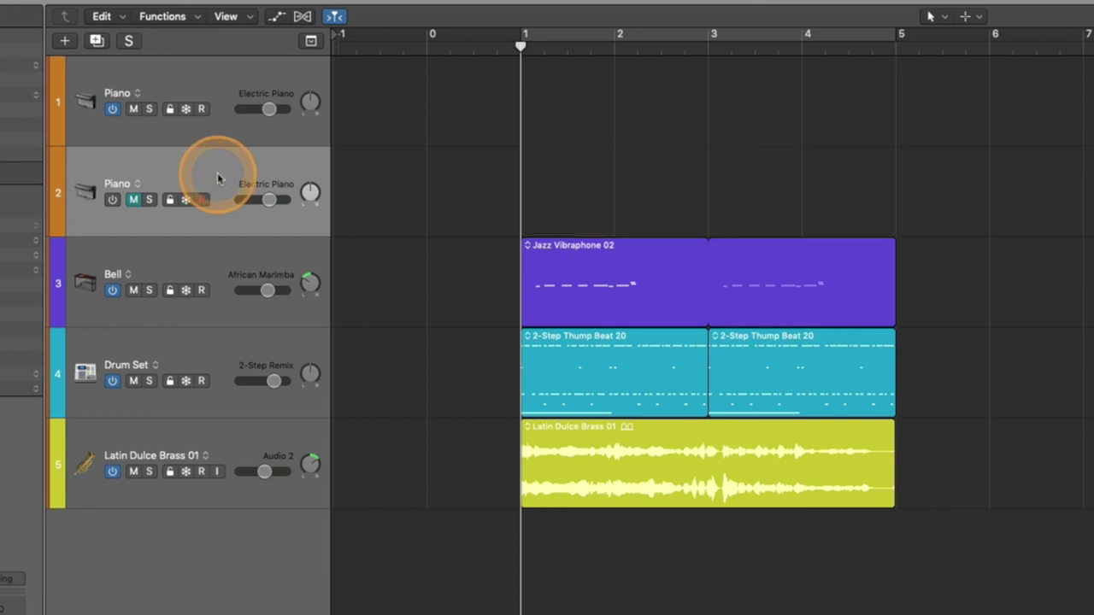
{"action": "key", "text": "super+z"}
{"action": "key", "text": "super+z"}
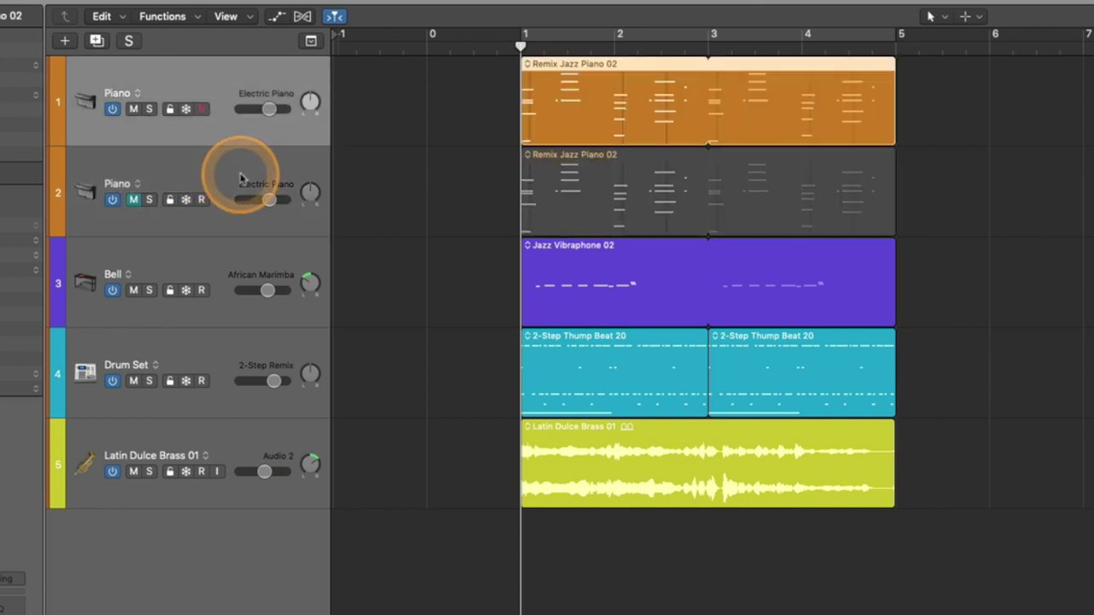
{"action": "key", "text": "super+z"}
{"action": "key", "text": "super+z"}
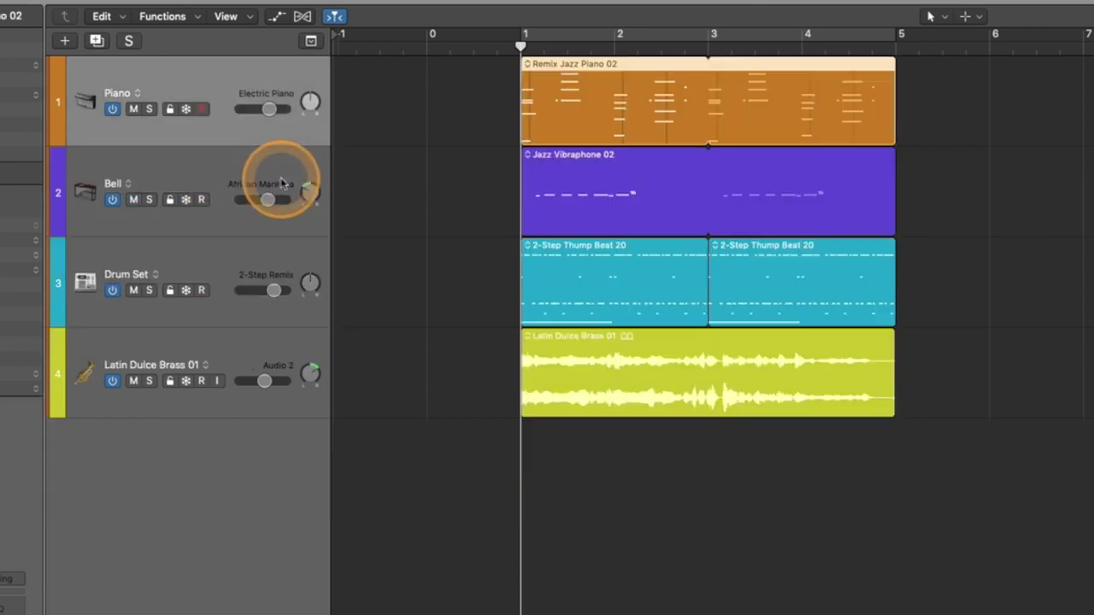
Create a new, empty track alternative for the Piano track
{"action": "left_click", "coordinate": [376, 131]}
{"action": "left_click", "coordinate": [150, 102]}
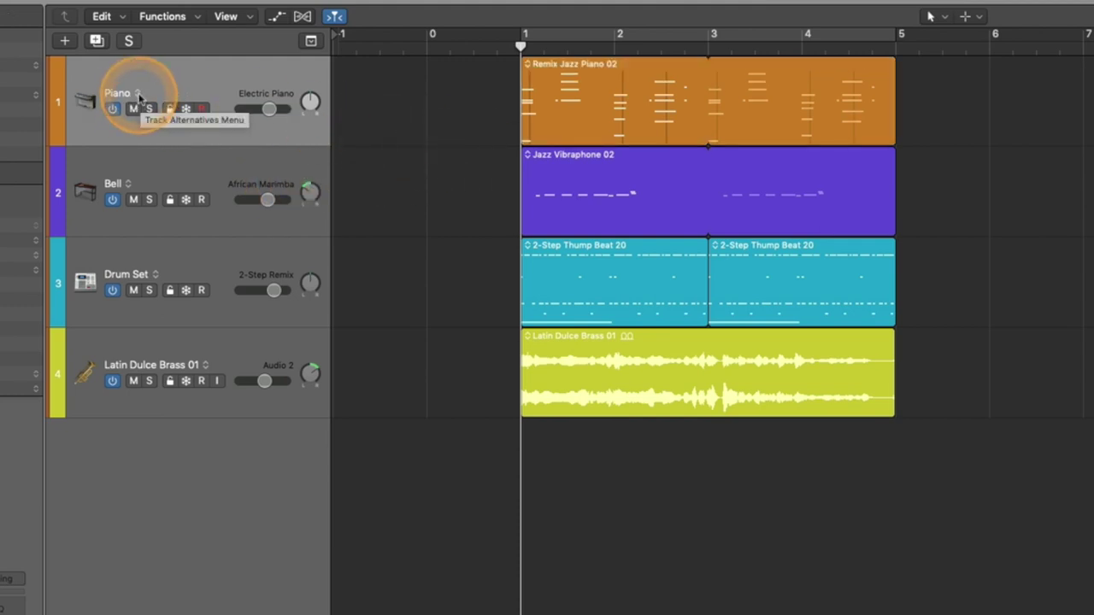
{"action": "left_click", "coordinate": [137, 93]}
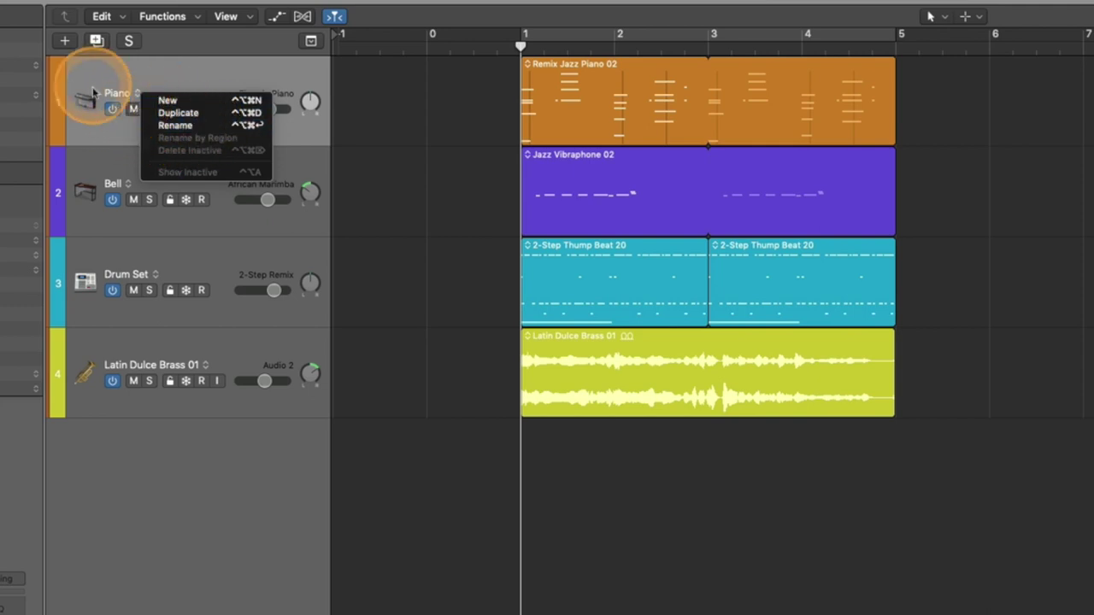
{"action": "left_click", "coordinate": [169, 101]}
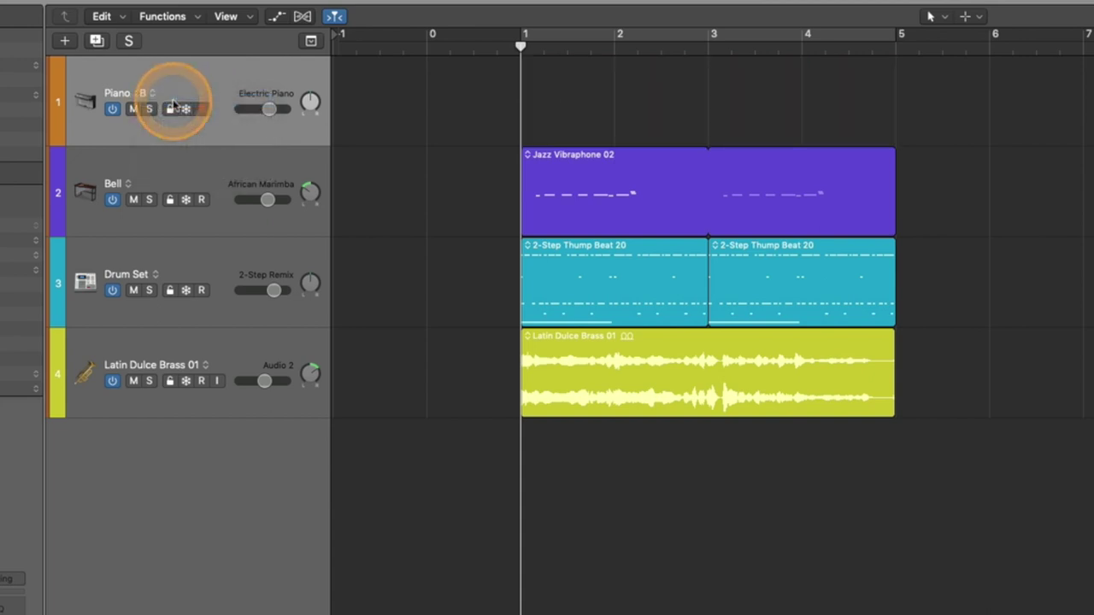
Play the project from just before bar 0 and capture the piano performance as a recording in Piano alternative B
{"action": "left_click", "coordinate": [152, 96]}
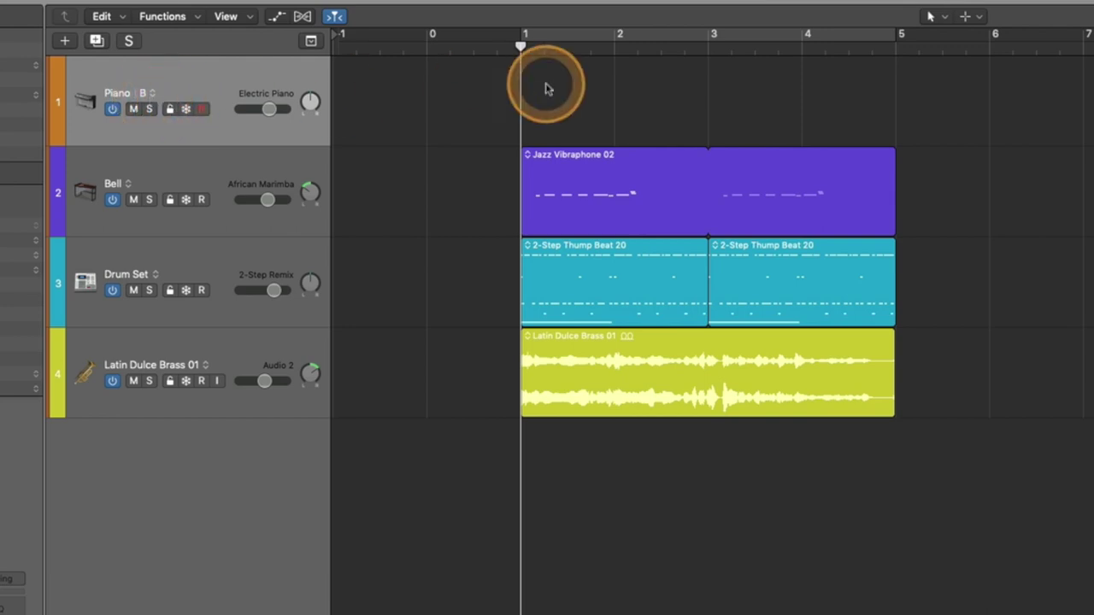
{"action": "left_click_drag", "start_coordinate": [520, 46], "coordinate": [498, 48]}
{"action": "left_click", "coordinate": [153, 94]}
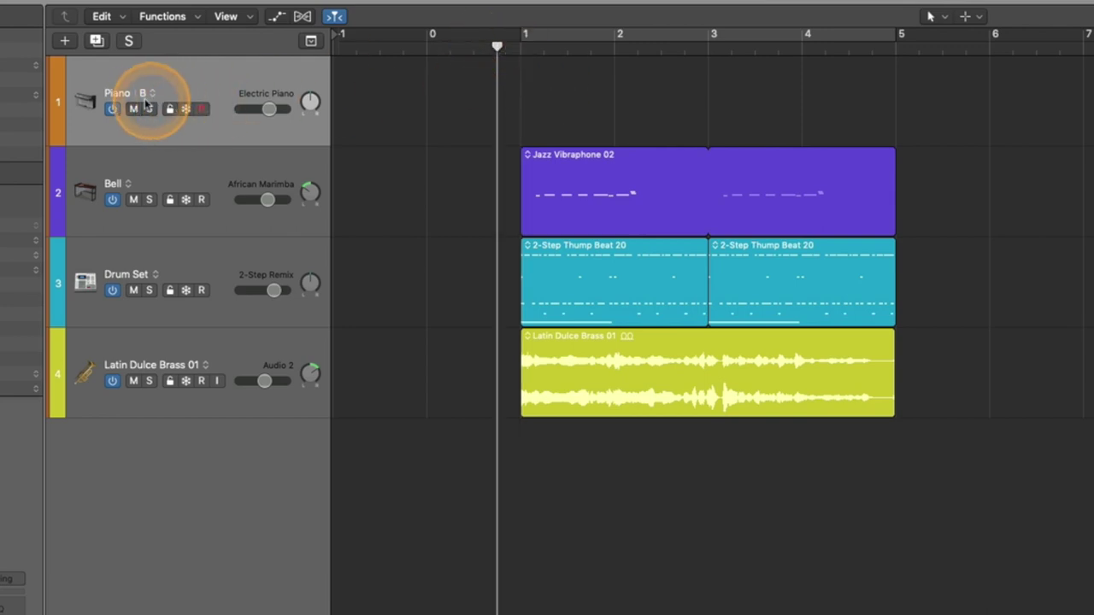
{"action": "left_click", "coordinate": [314, 70]}
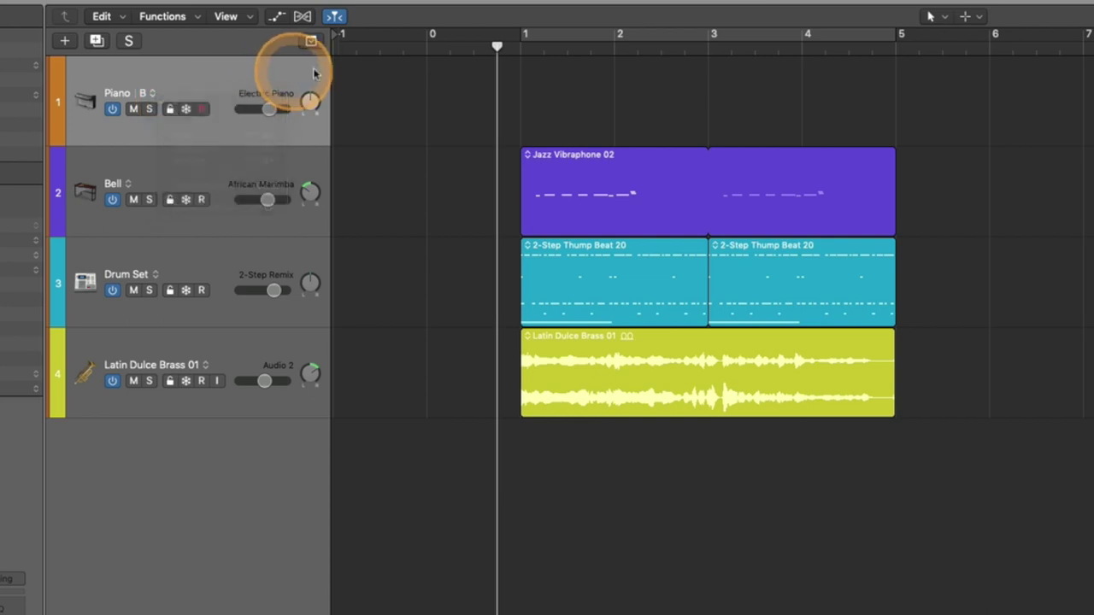
{"action": "key", "text": "space"}
{"action": "left_click_drag", "start_coordinate": [519, 49], "coordinate": [420, 52]}
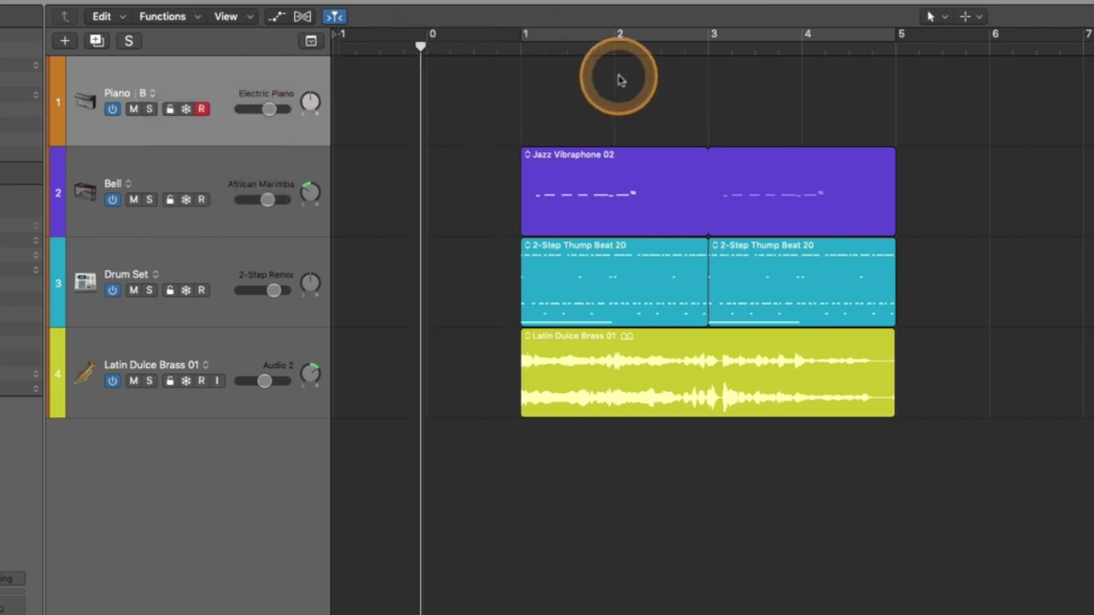
{"action": "key", "text": "space"}
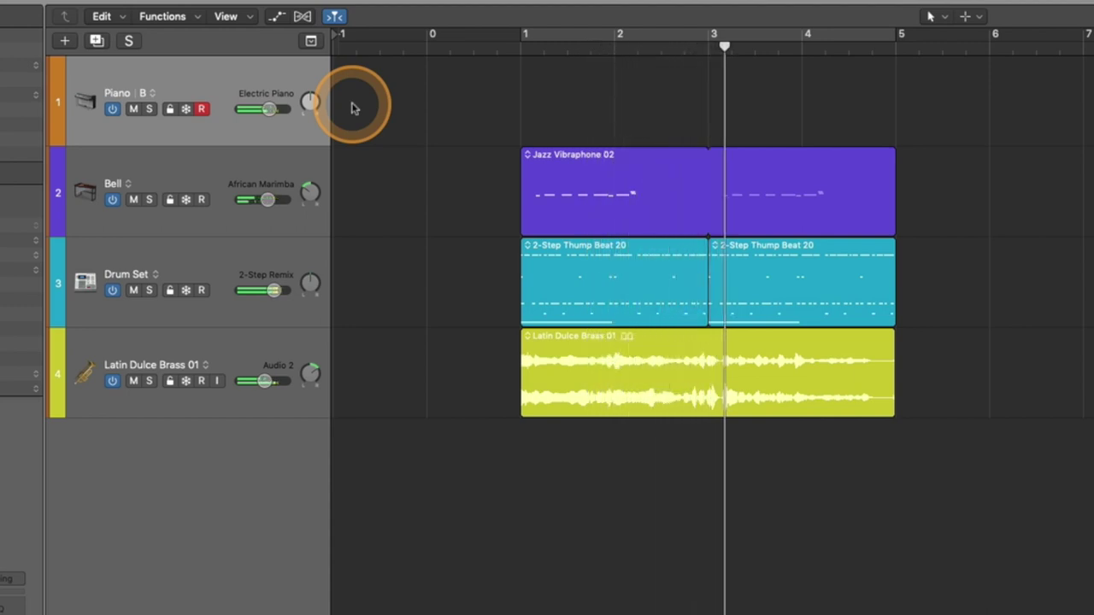
{"action": "key", "text": "shift+r"}
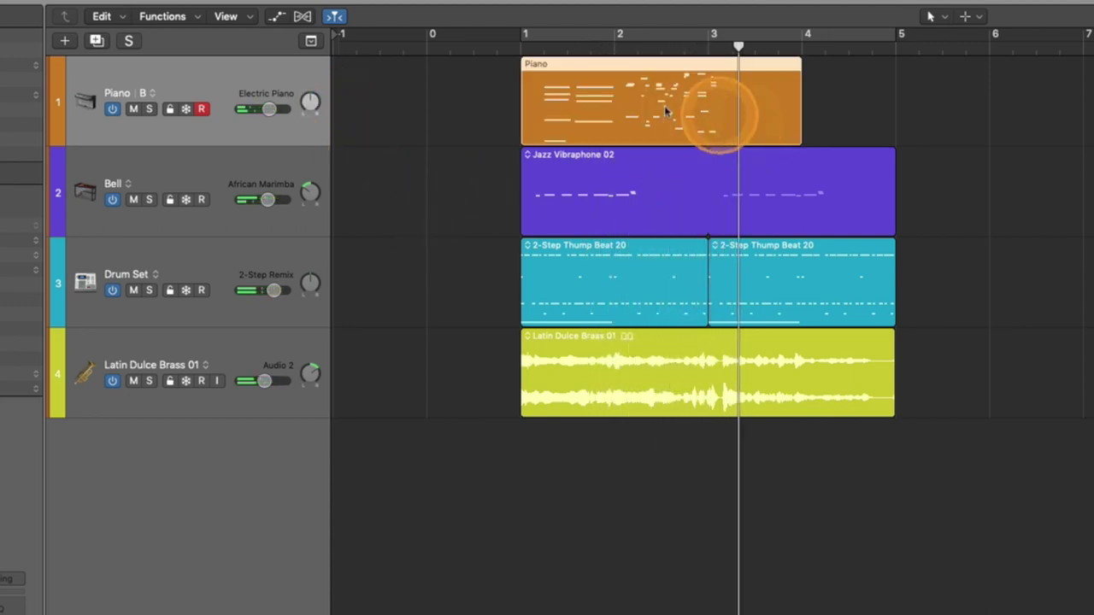
Return the playhead to bar 1 and view the captured piano region's notes in the Piano Roll, closing the editor again
{"action": "left_click", "coordinate": [885, 95]}
{"action": "left_click_drag", "start_coordinate": [858, 99], "coordinate": [491, 103]}
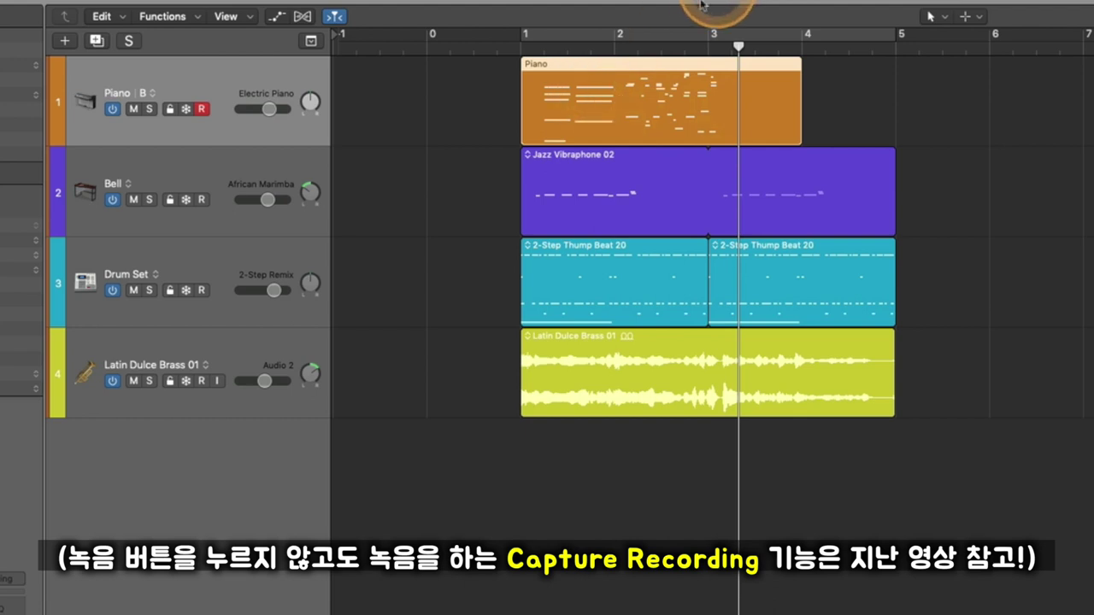
{"action": "left_click", "coordinate": [520, 46]}
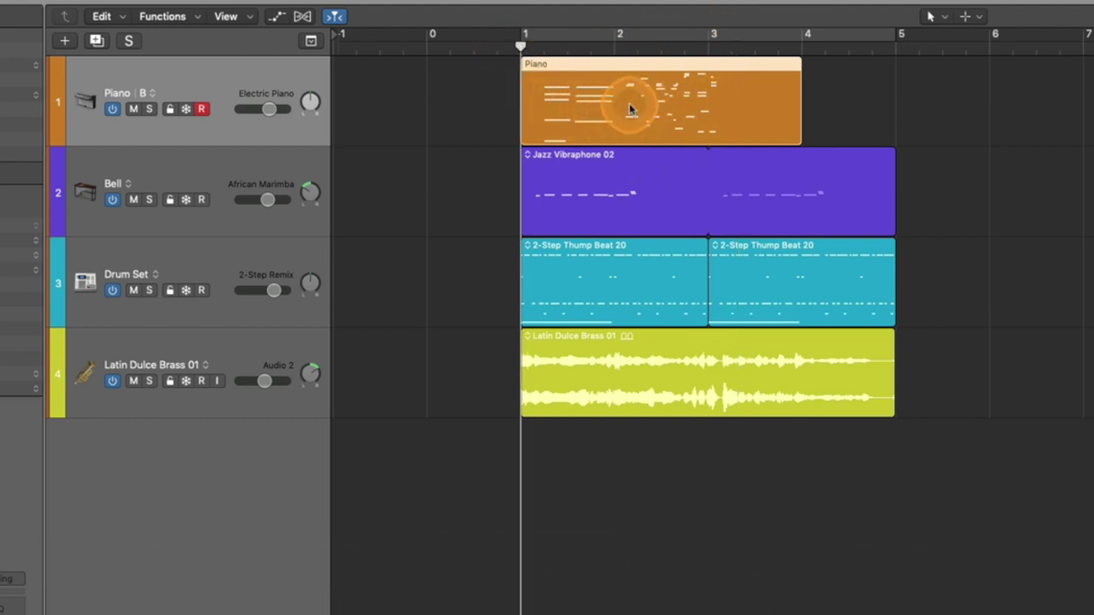
{"action": "double_click", "coordinate": [629, 103]}
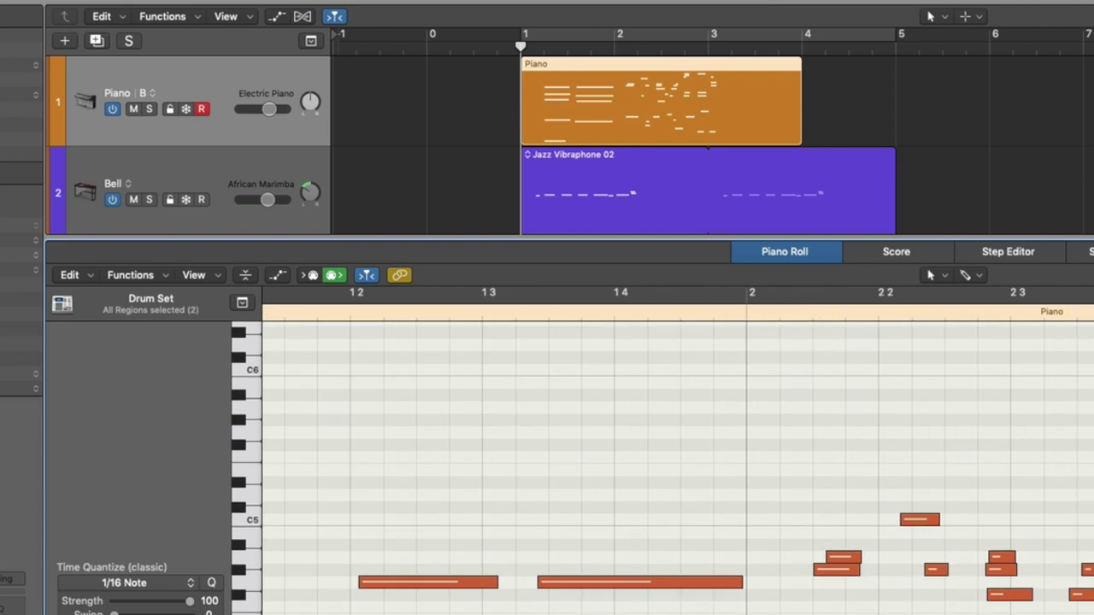
{"action": "key", "text": "e"}
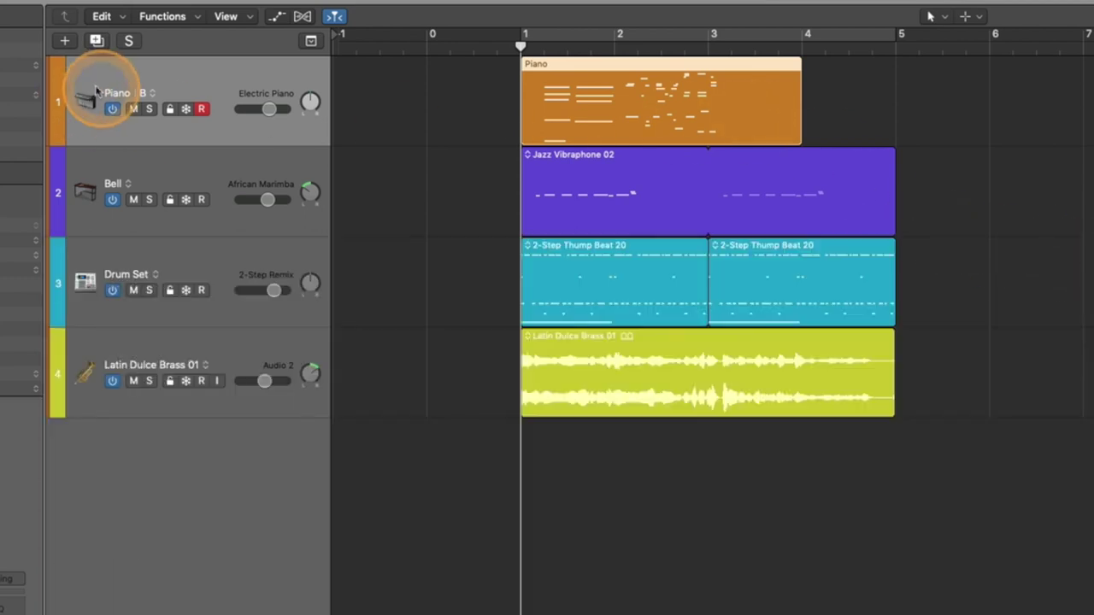
Create another empty alternative for the Piano track and switch the track back to alternative A
{"action": "left_click", "coordinate": [145, 93]}
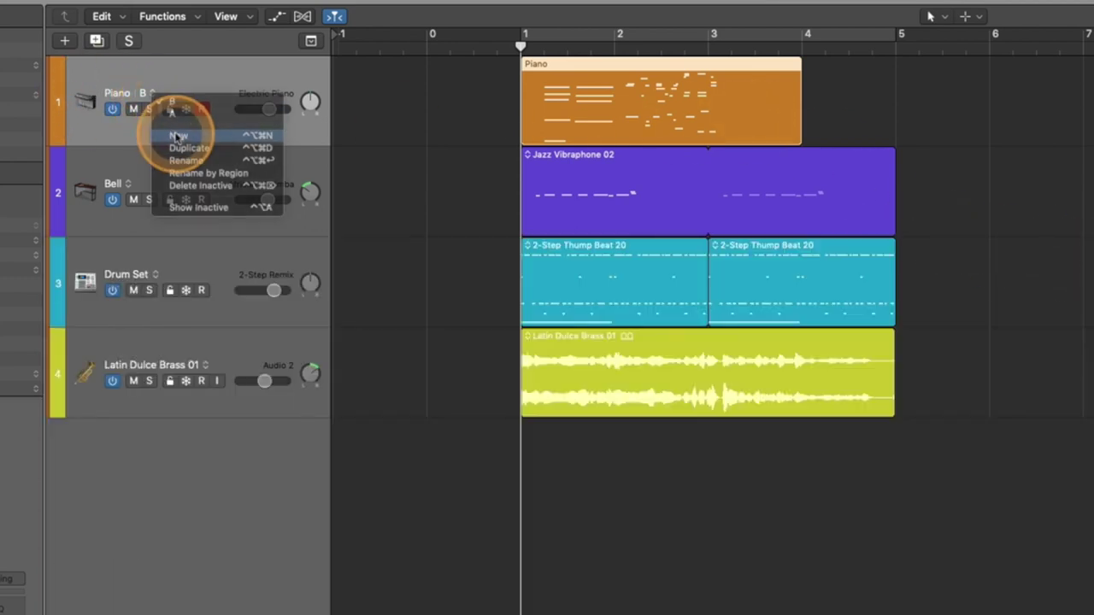
{"action": "left_click", "coordinate": [177, 135]}
{"action": "left_click", "coordinate": [151, 93]}
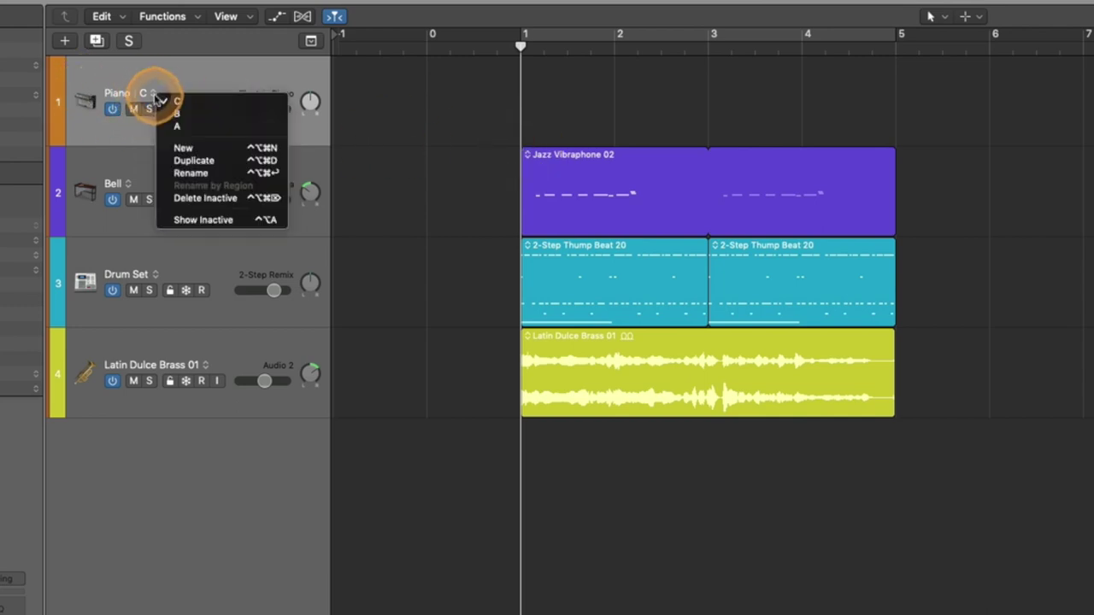
{"action": "left_click", "coordinate": [175, 128]}
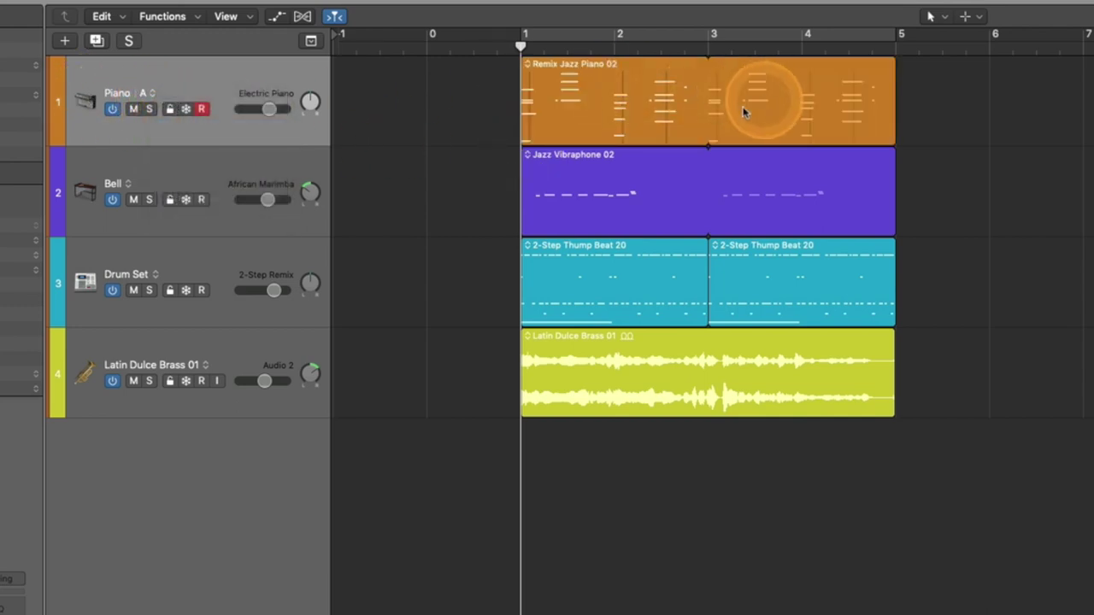
Switch the Piano track to alternative B and on to alternative C, and open its list of alternatives
{"action": "left_click", "coordinate": [147, 93]}
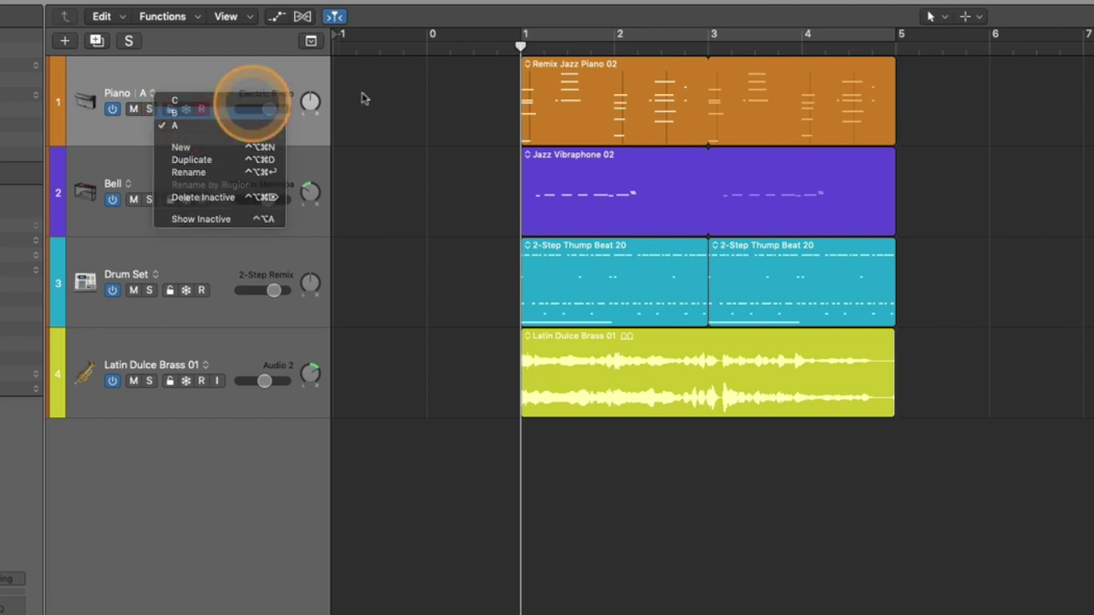
{"action": "left_click", "coordinate": [243, 101]}
{"action": "left_click", "coordinate": [150, 93]}
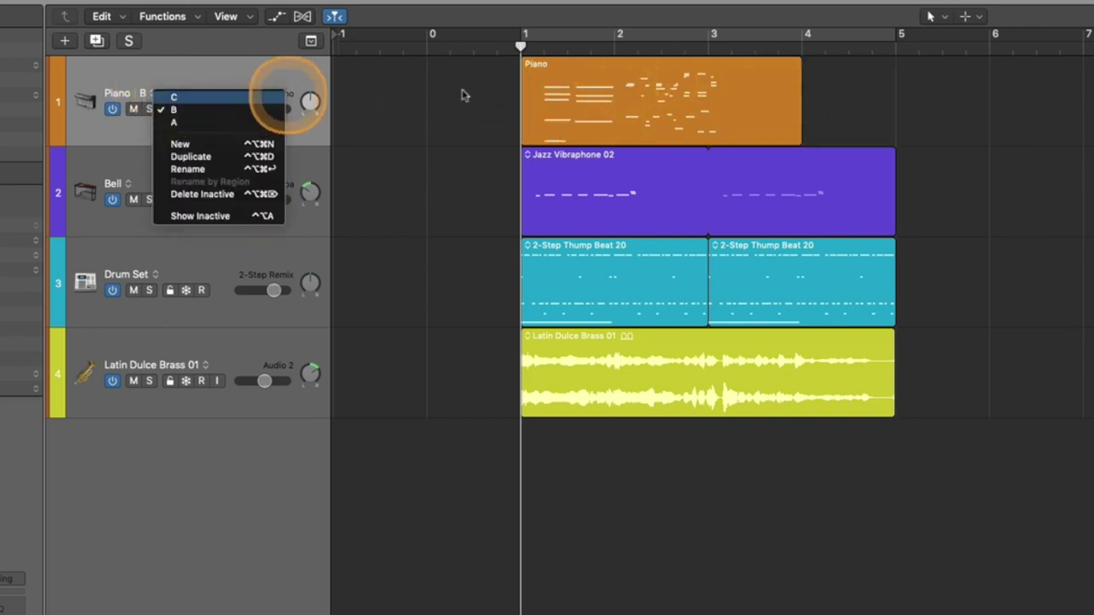
{"action": "left_click", "coordinate": [244, 97]}
{"action": "left_click", "coordinate": [152, 94]}
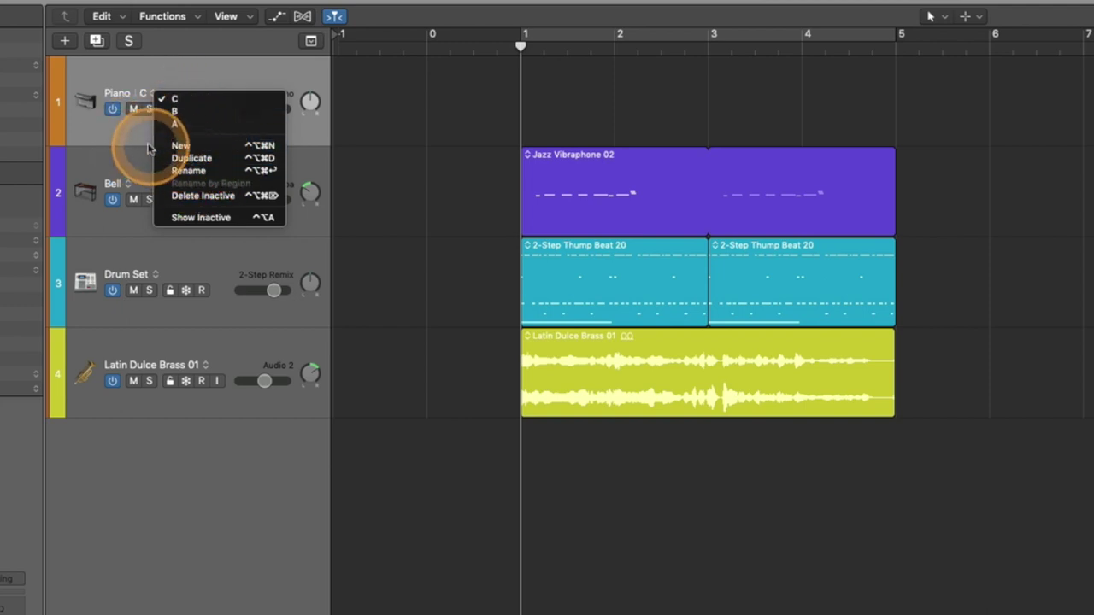
Switch the Piano track to alternative A and duplicate it as a new alternative
{"action": "left_click", "coordinate": [143, 135]}
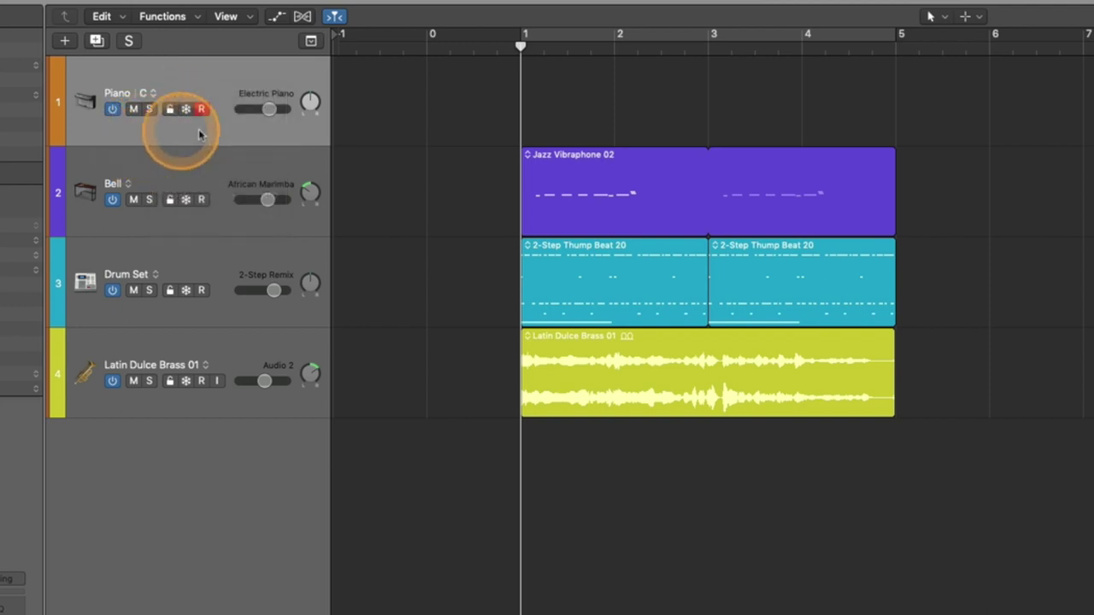
{"action": "left_click", "coordinate": [150, 97]}
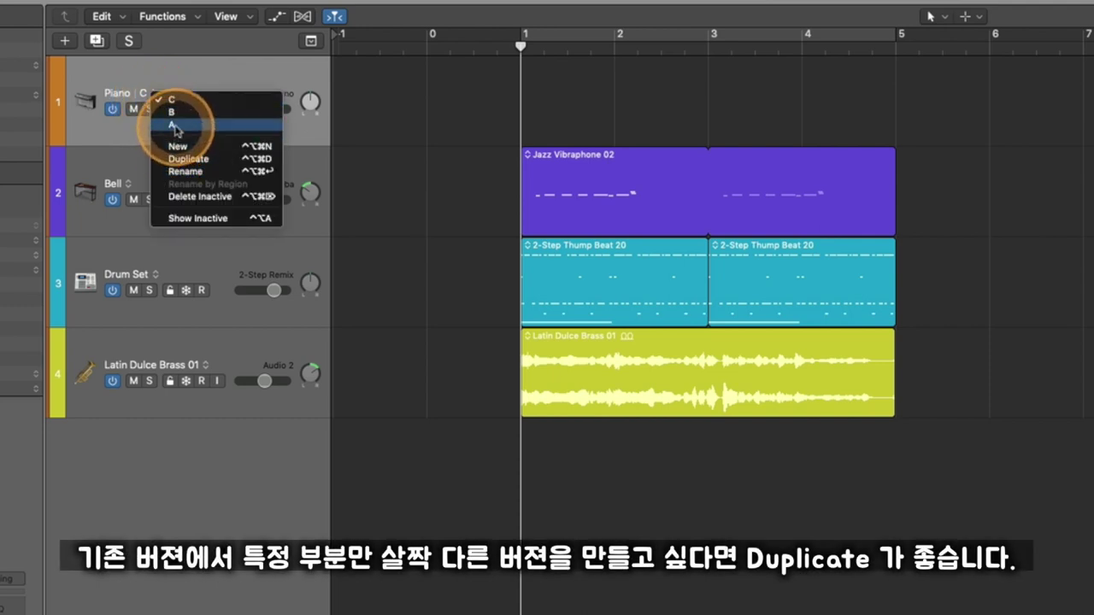
{"action": "left_click", "coordinate": [175, 127]}
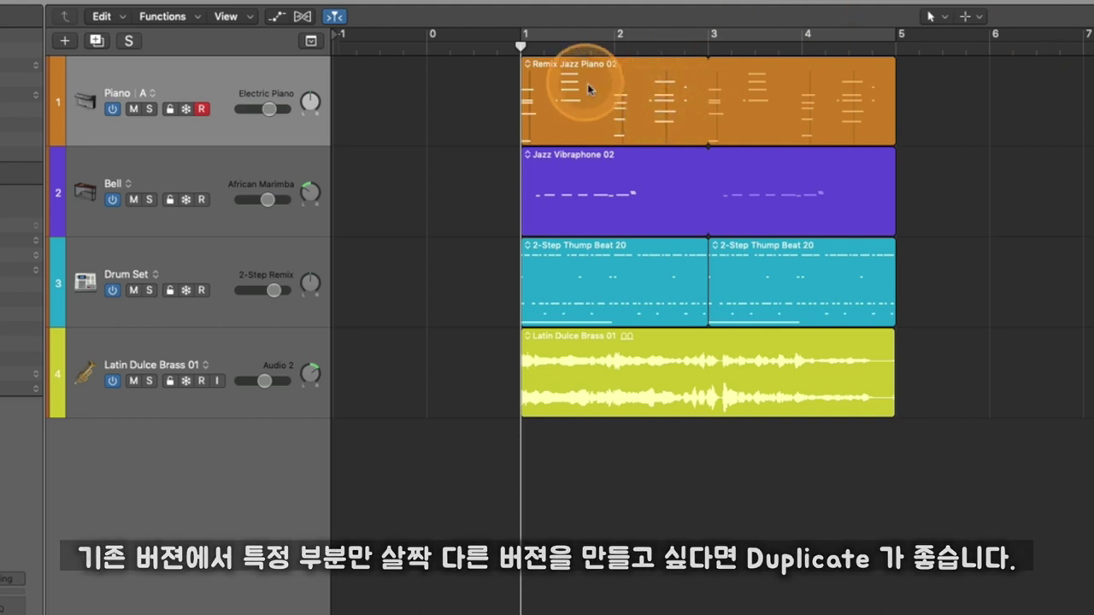
{"action": "left_click", "coordinate": [154, 100]}
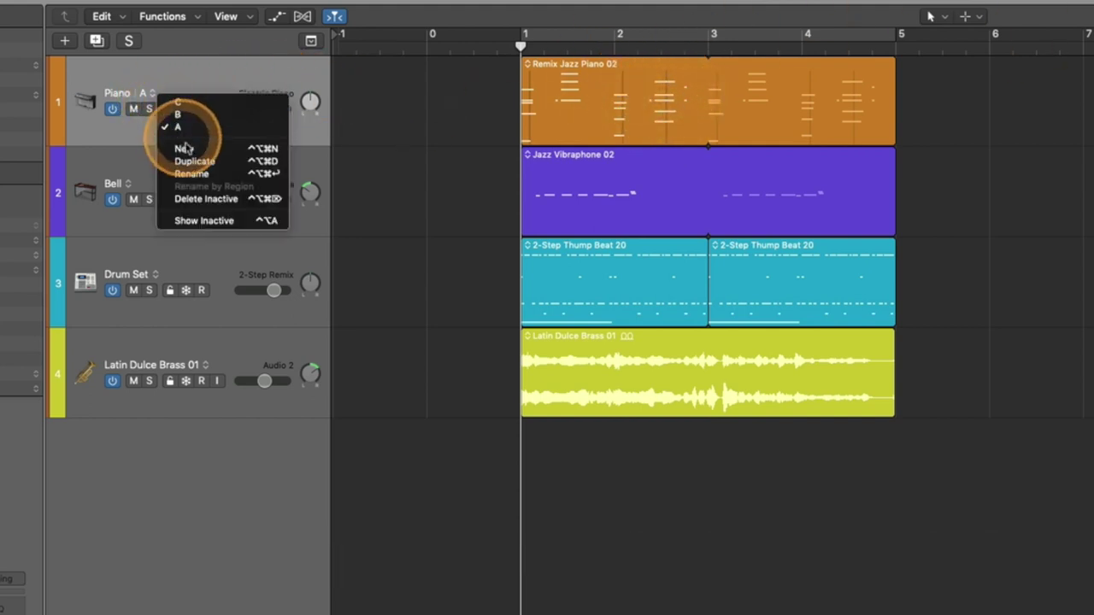
{"action": "left_click", "coordinate": [193, 162]}
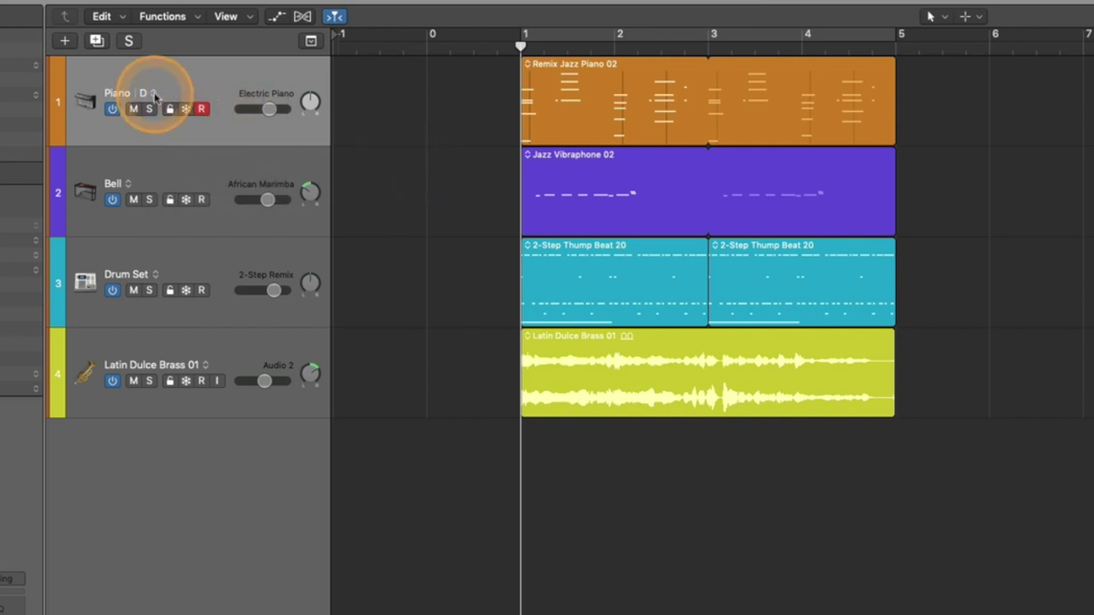
Compare the Piano track's alternatives by switching to C and back to the duplicated alternative D
{"action": "left_click", "coordinate": [153, 94]}
{"action": "left_click", "coordinate": [177, 114]}
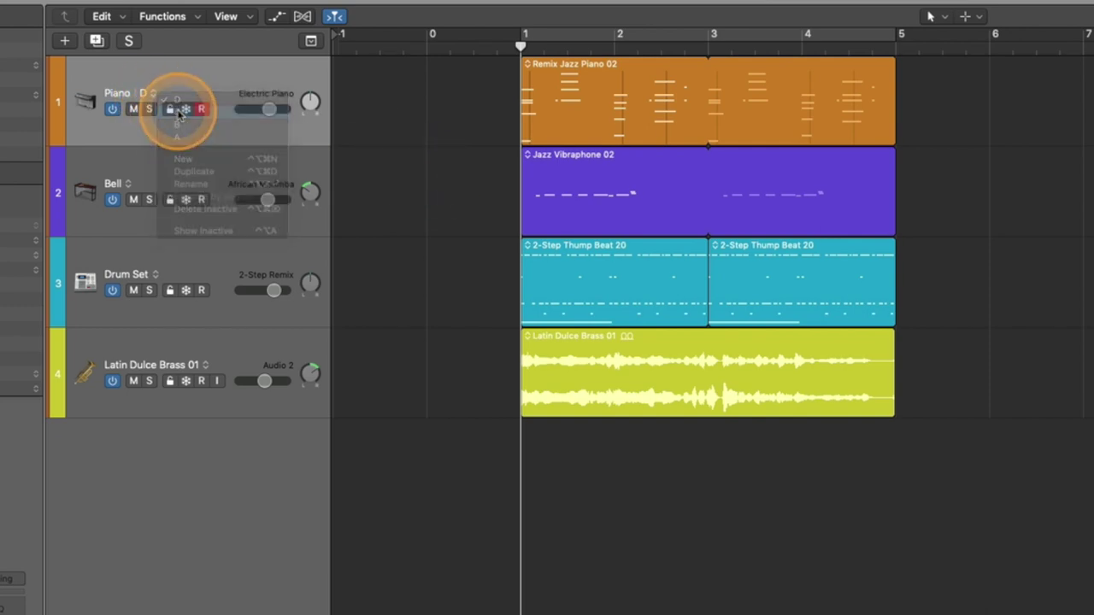
{"action": "left_click", "coordinate": [154, 95]}
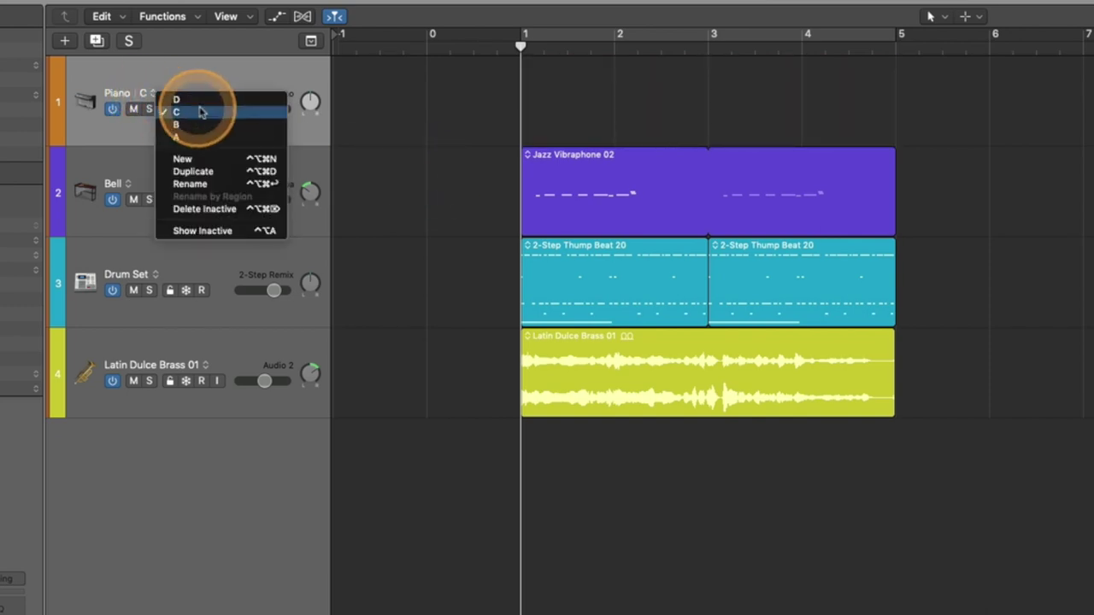
{"action": "left_click", "coordinate": [179, 92]}
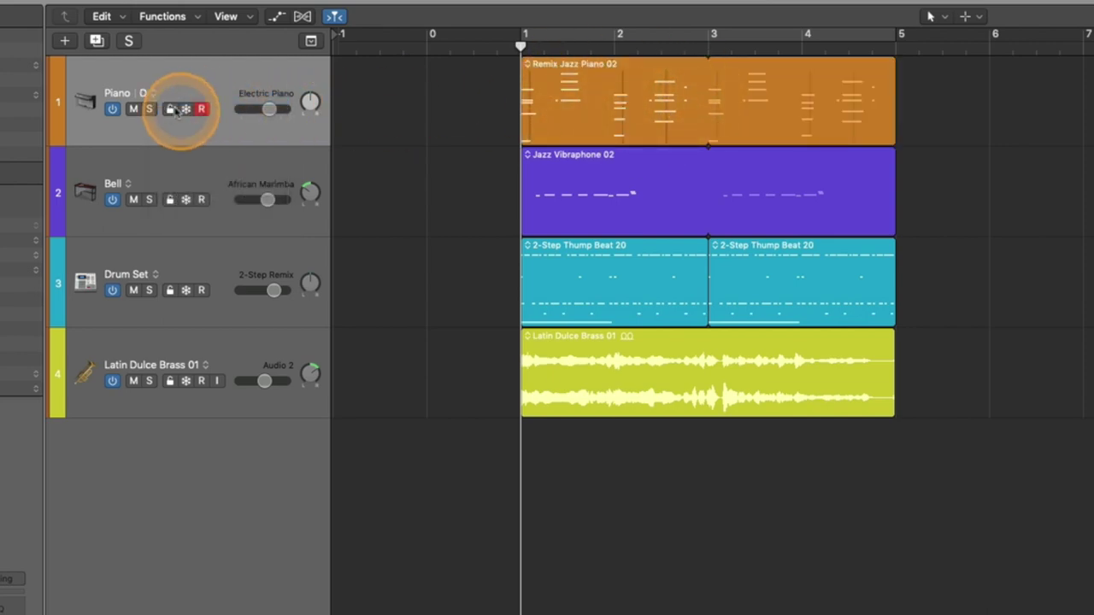
Inspect alternative D's piano region in the Piano Roll, selecting the chords at bar 2 and 2 3, and close the editor
{"action": "left_click", "coordinate": [633, 111]}
{"action": "double_click", "coordinate": [633, 111]}
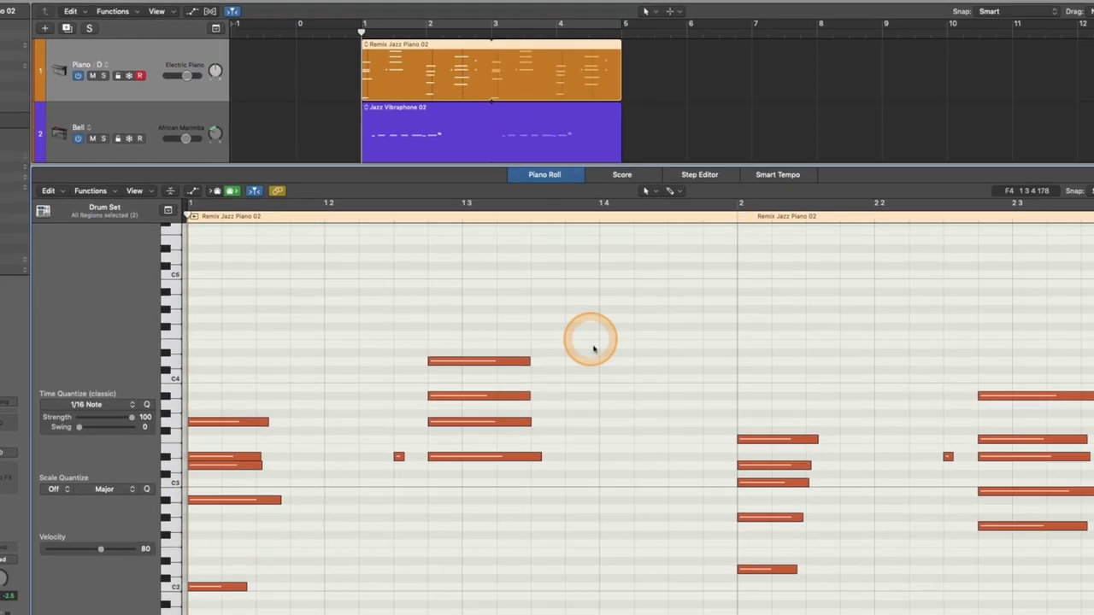
{"action": "left_click_drag", "start_coordinate": [806, 496], "coordinate": [561, 311]}
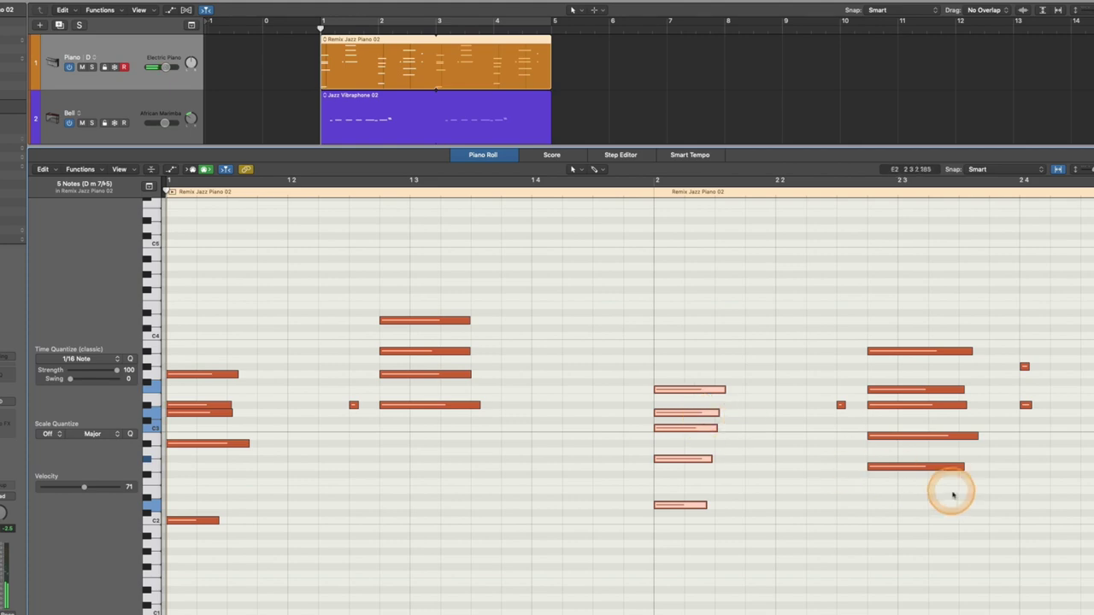
{"action": "left_click_drag", "start_coordinate": [954, 496], "coordinate": [913, 276]}
{"action": "key", "text": "p"}
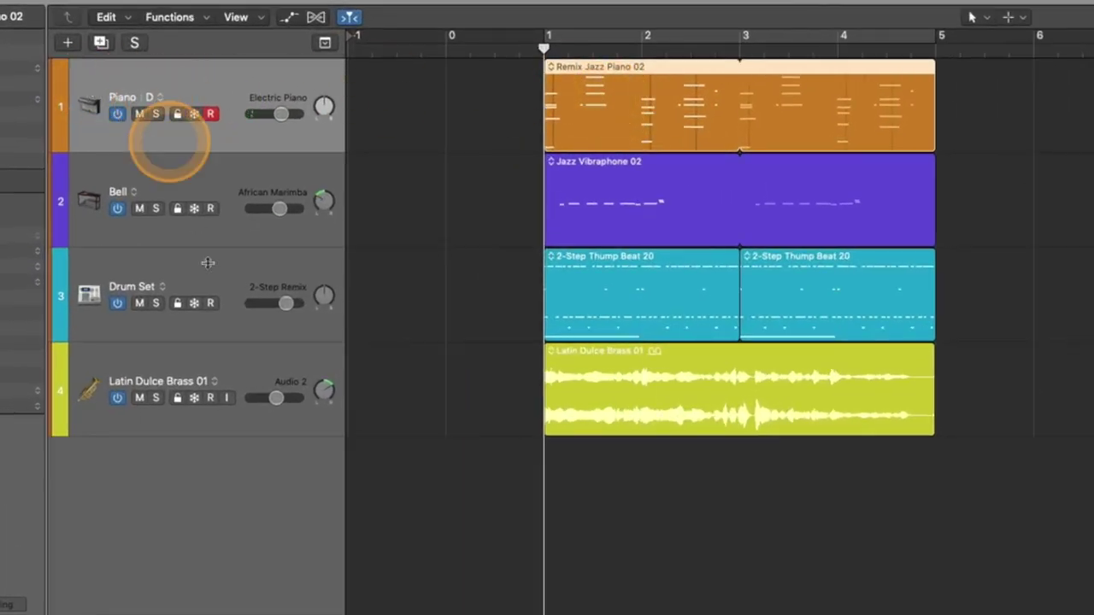
View the track alternatives options of the Bell, Drum Set and Latin Dulce Brass 01 tracks in turn
{"action": "left_click", "coordinate": [135, 192]}
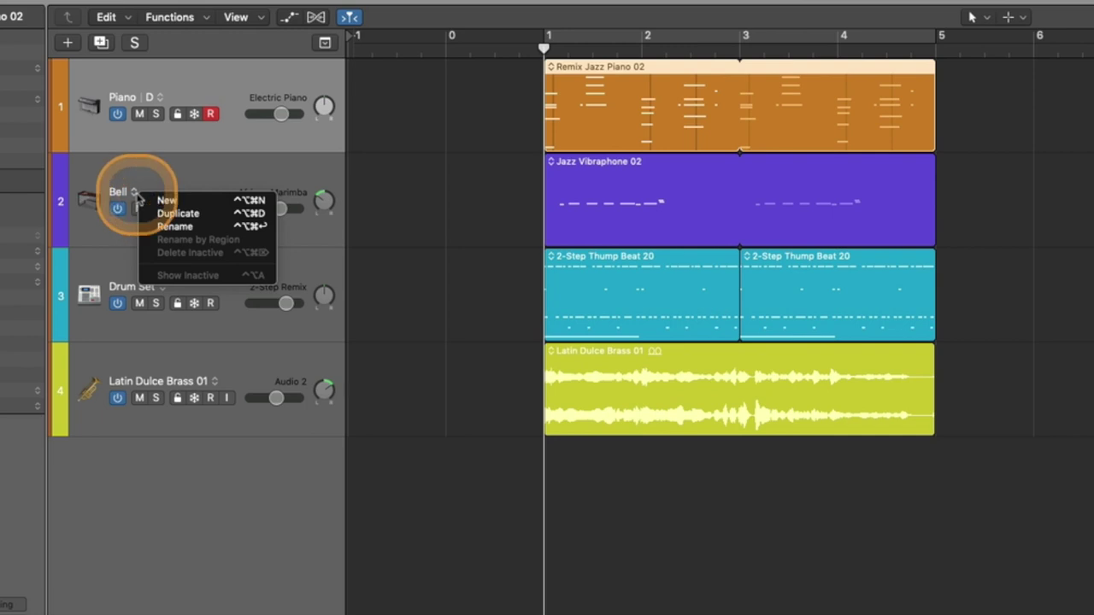
{"action": "left_click", "coordinate": [91, 232]}
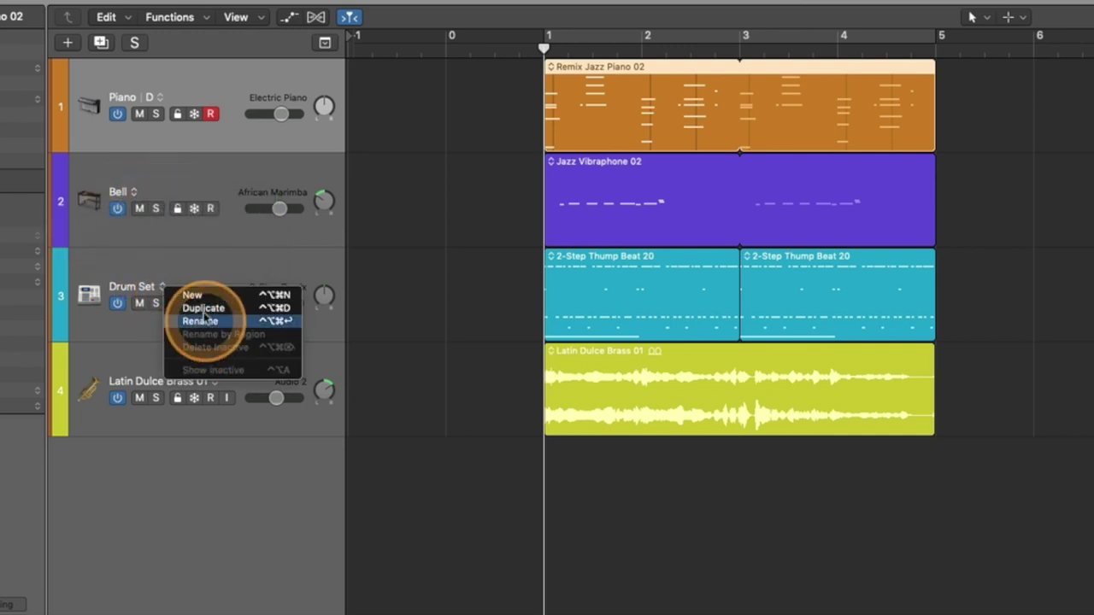
{"action": "left_click", "coordinate": [215, 273]}
{"action": "right_click", "coordinate": [239, 393]}
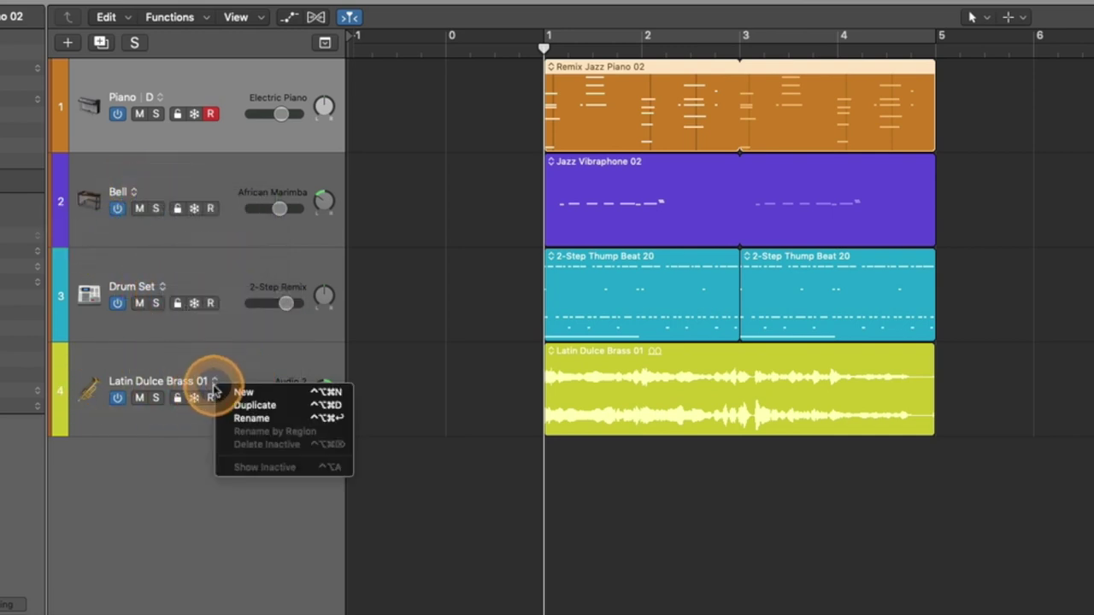
Select the Latin Dulce Brass 01 audio region and the Remix Jazz Piano 02 region in turn, and clear the region selection
{"action": "left_click", "coordinate": [566, 413]}
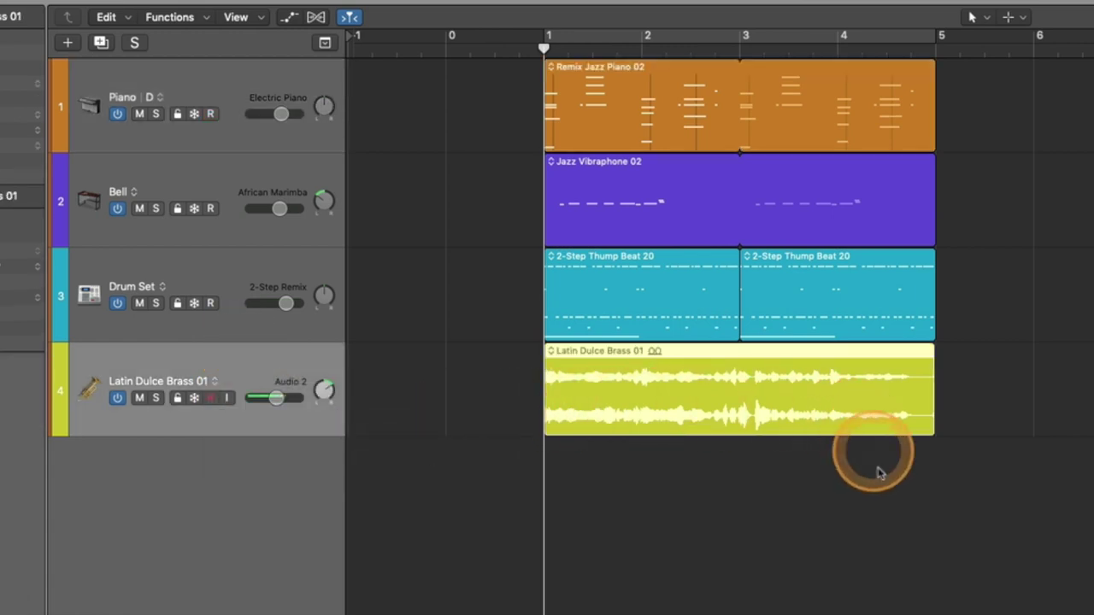
{"action": "left_click", "coordinate": [659, 122]}
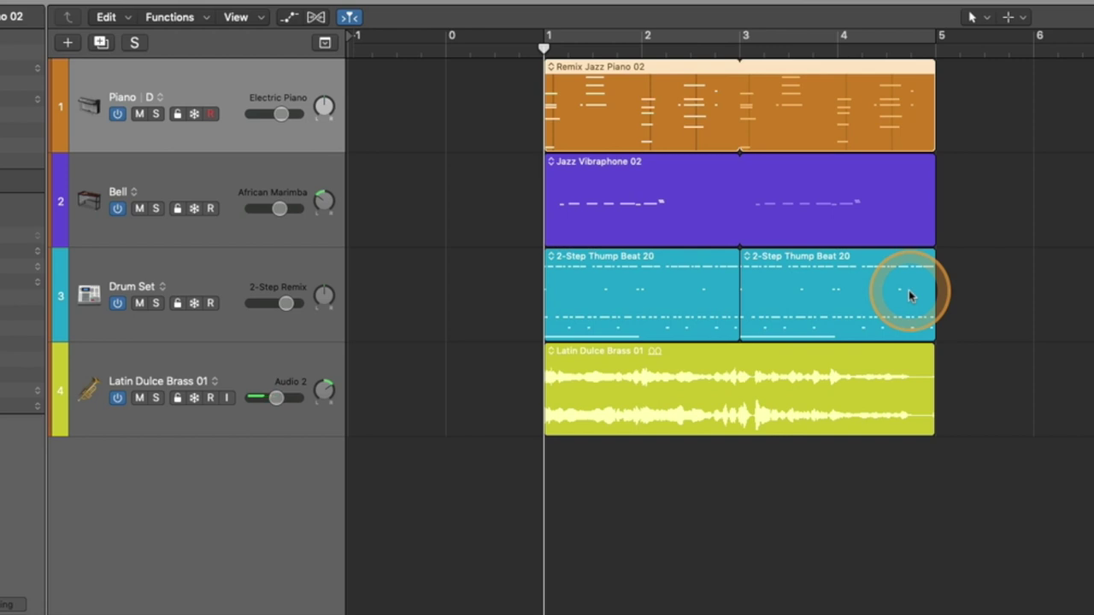
{"action": "left_click", "coordinate": [1089, 293]}
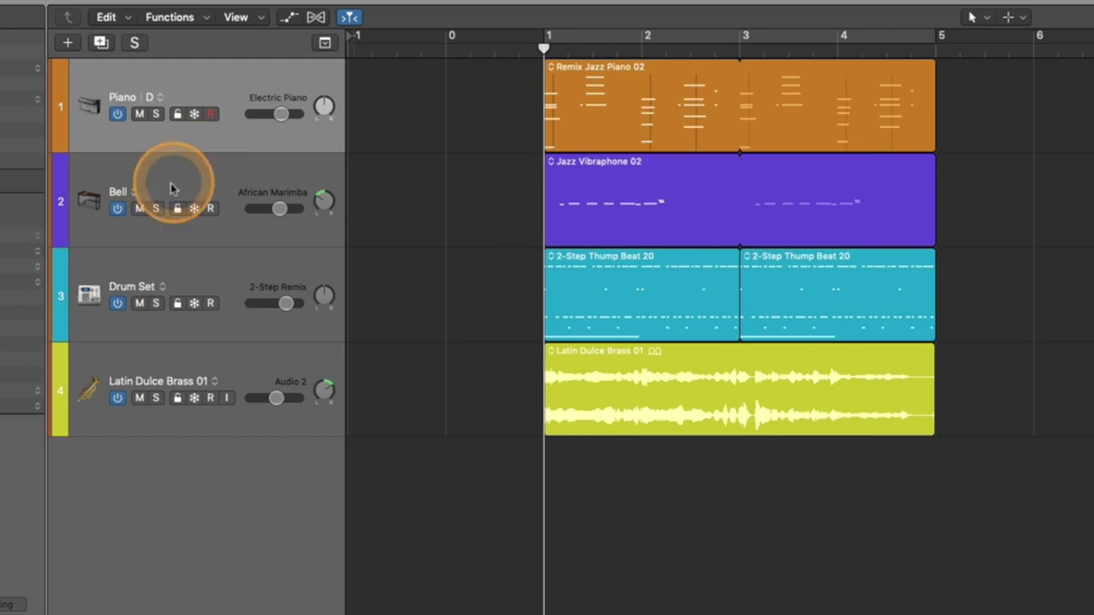
Check the alternatives options of the Bell and Drum Set tracks once more, choosing none of them
{"action": "right_click", "coordinate": [135, 191]}
{"action": "left_click", "coordinate": [178, 173]}
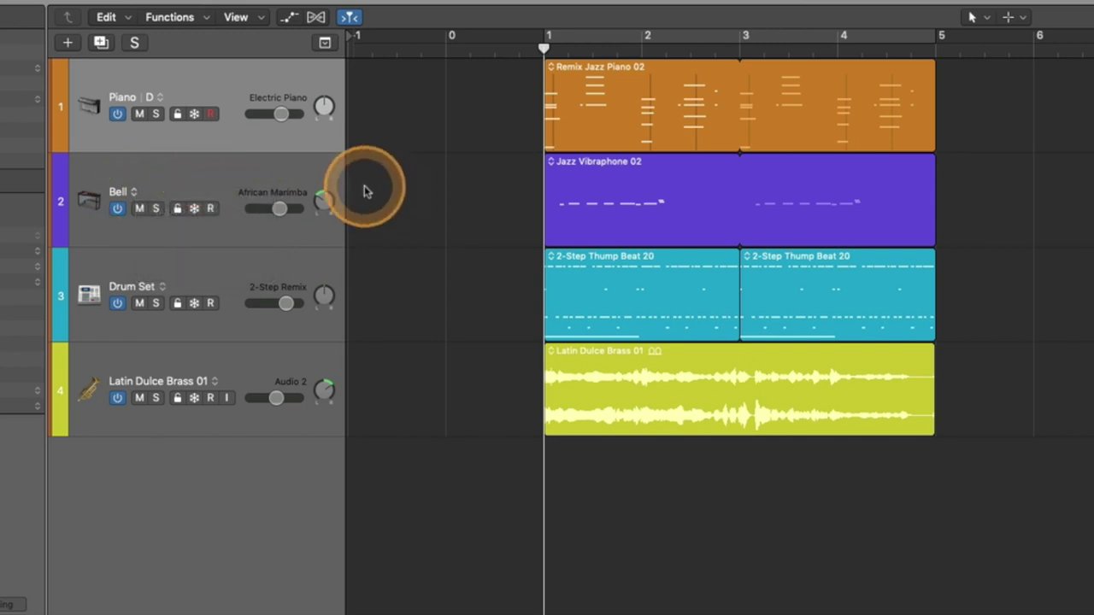
{"action": "right_click", "coordinate": [163, 293]}
{"action": "left_click", "coordinate": [213, 270]}
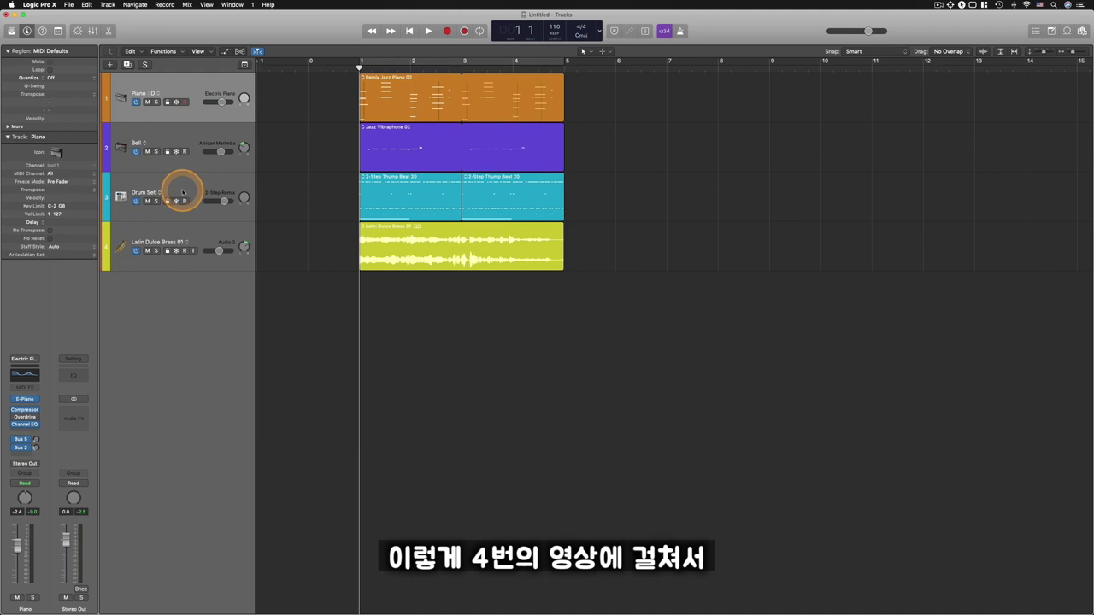
Review the track header configuration options from the Drum Set track and close them again
{"action": "right_click", "coordinate": [182, 192]}
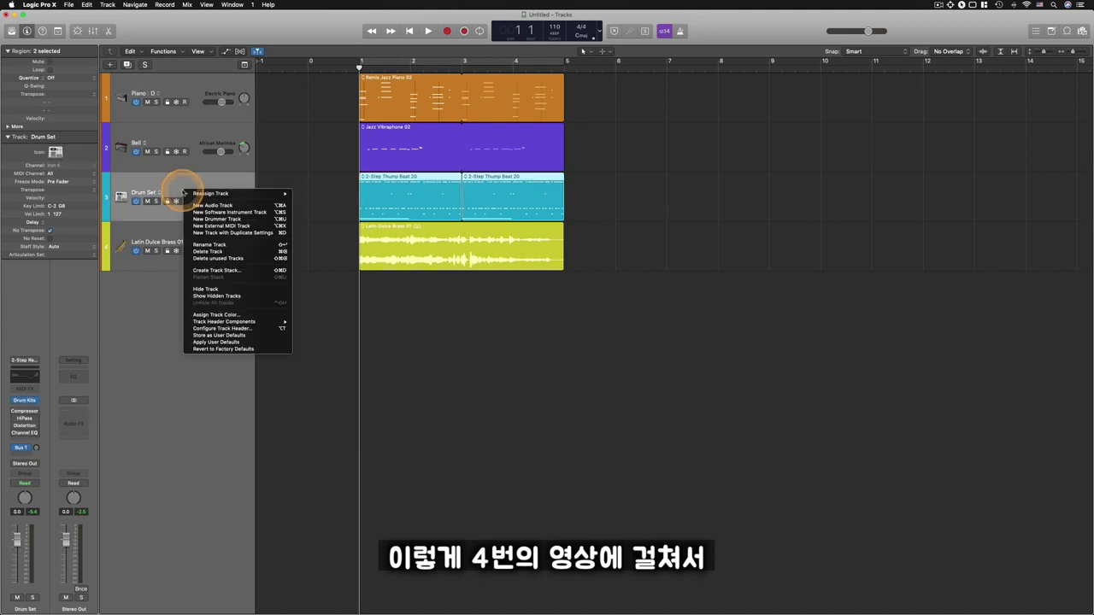
{"action": "left_click", "coordinate": [239, 329]}
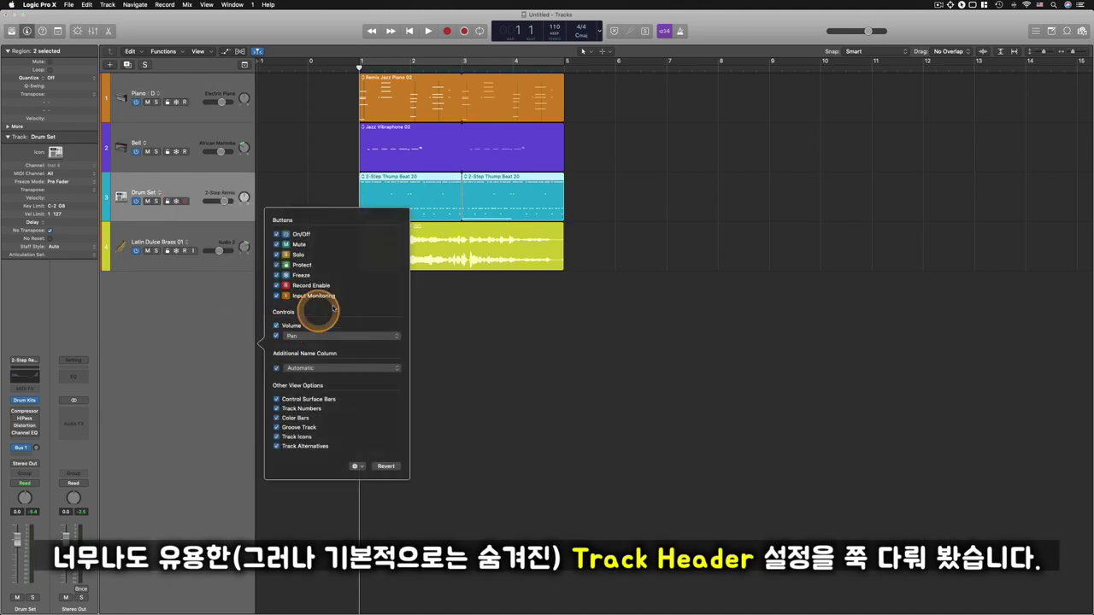
{"action": "left_click", "coordinate": [181, 363]}
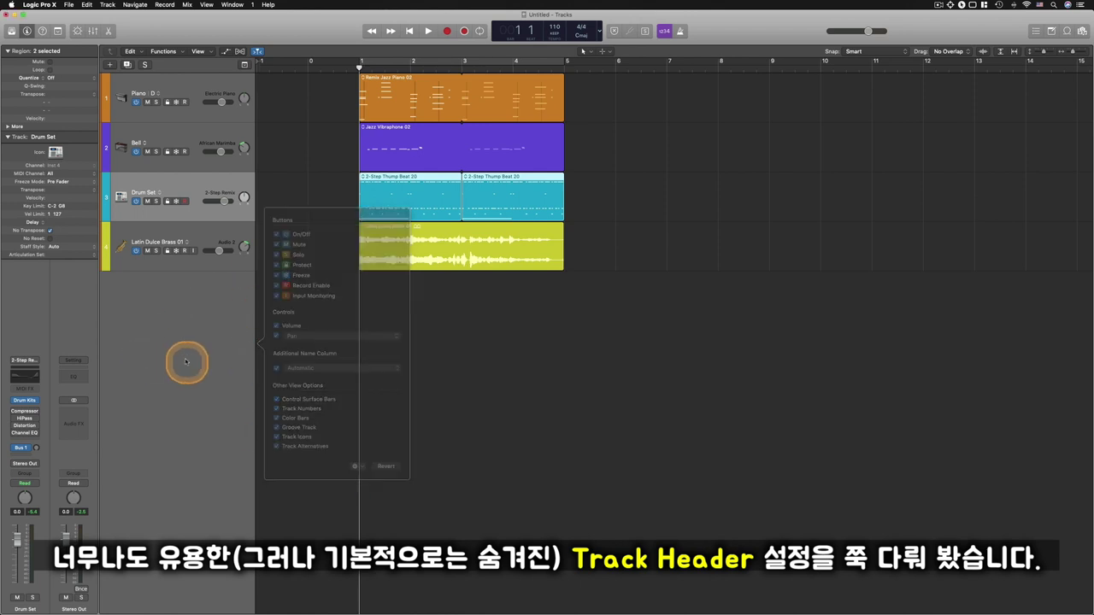